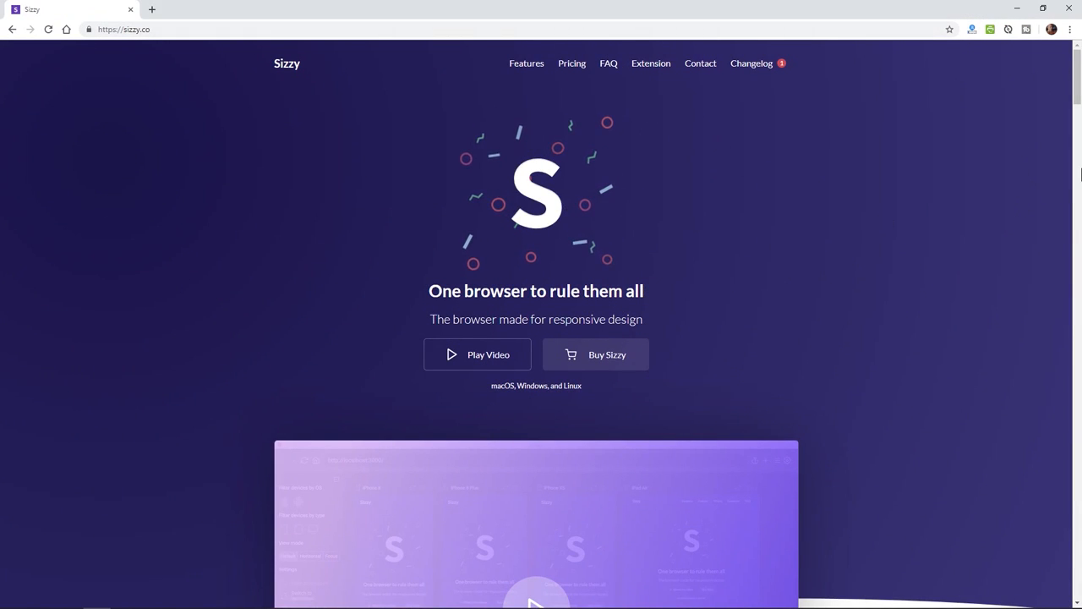
pyautogui.moveTo(1078, 92); pyautogui.dragTo(1078, 164)
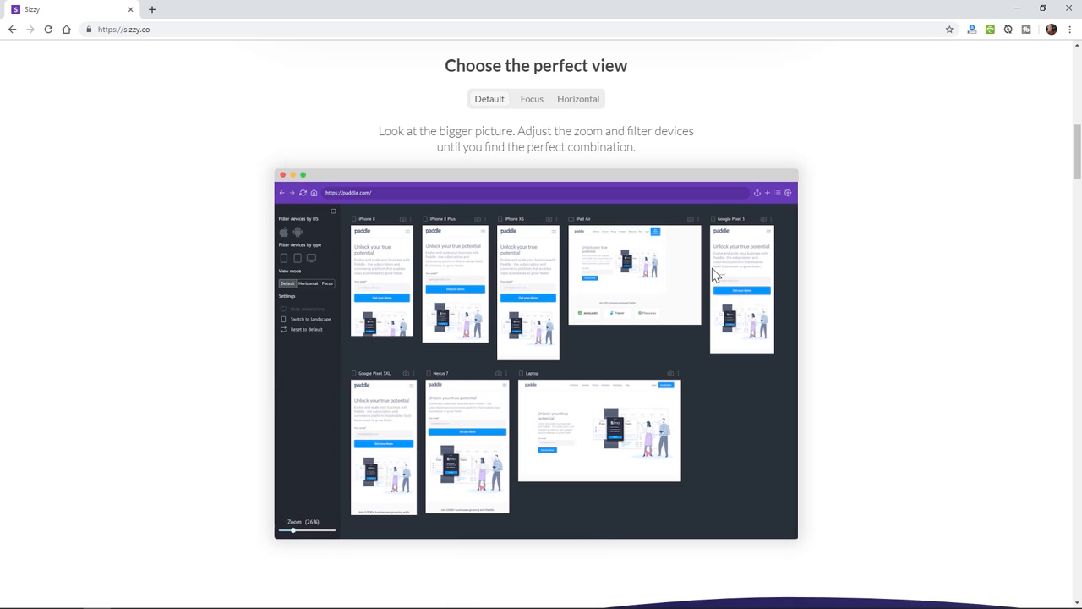
pyautogui.scroll(-6, 651, 412)
pyautogui.scroll(-4, 676, 398)
pyautogui.scroll(-5, 905, 370)
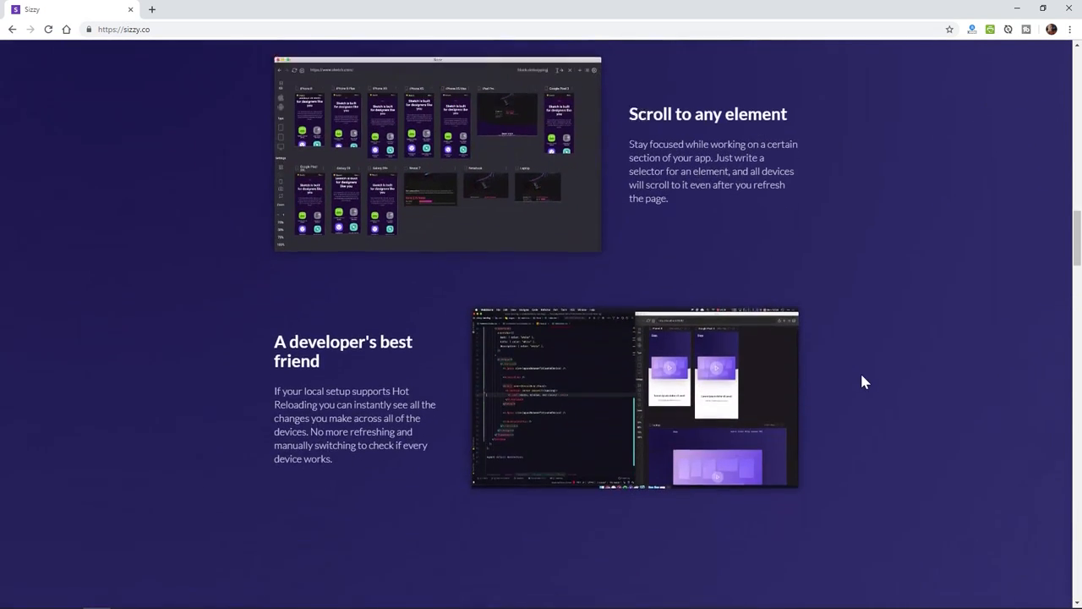
pyautogui.scroll(-2, 860, 371)
pyautogui.scroll(-3, 860, 371)
pyautogui.scroll(-2, 860, 371)
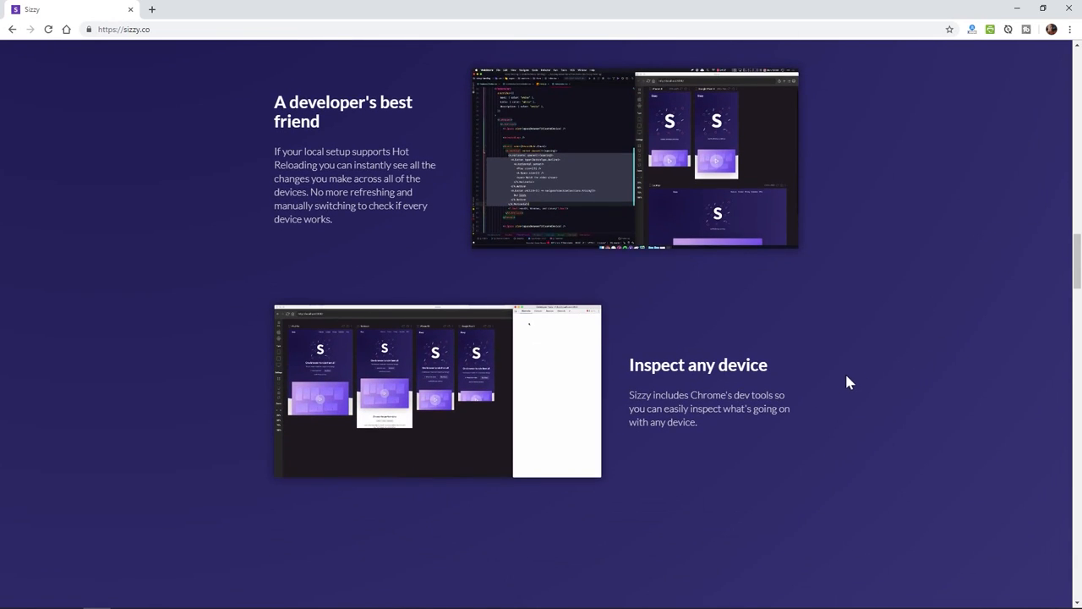
pyautogui.scroll(-3, 844, 372)
pyautogui.scroll(-3, 842, 373)
pyautogui.scroll(-2, 842, 373)
pyautogui.scroll(-2, 848, 384)
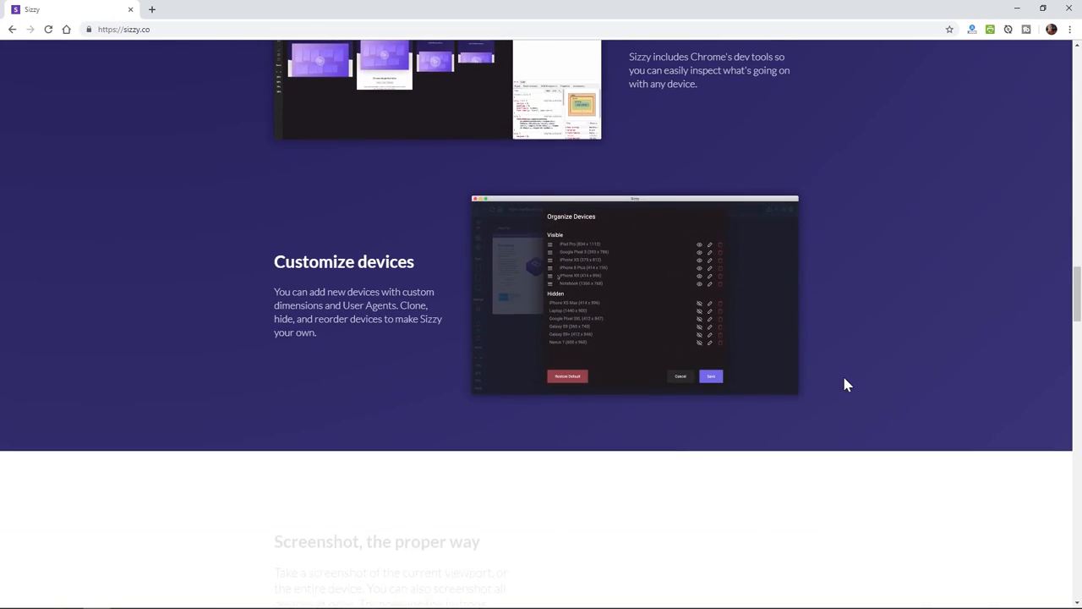
pyautogui.scroll(-3, 848, 385)
pyautogui.scroll(-3, 848, 385)
pyautogui.scroll(-2, 848, 385)
pyautogui.scroll(-3, 848, 385)
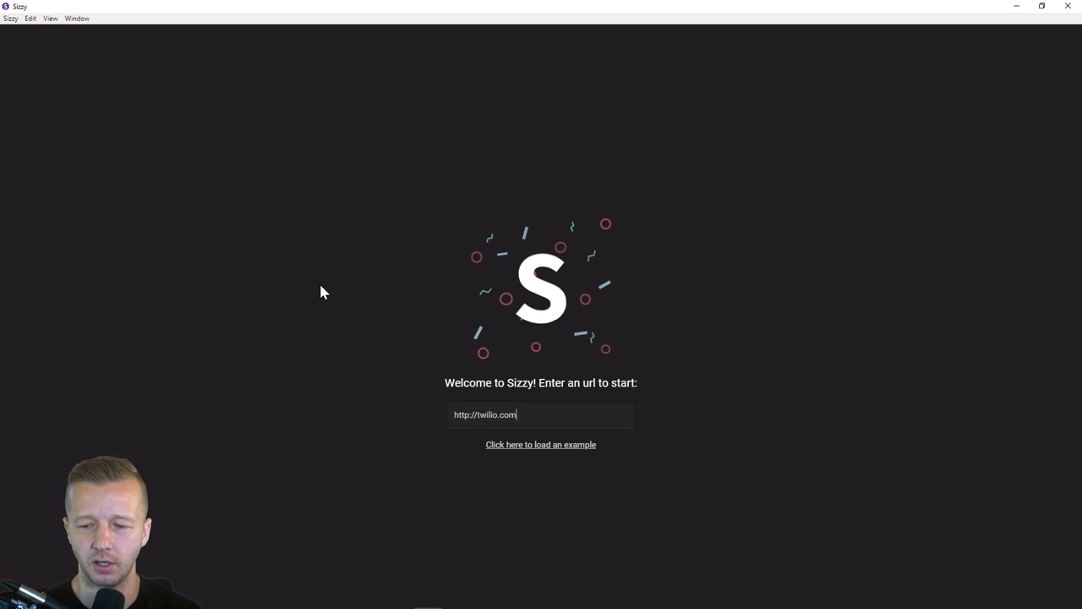
pyautogui.press('Return')
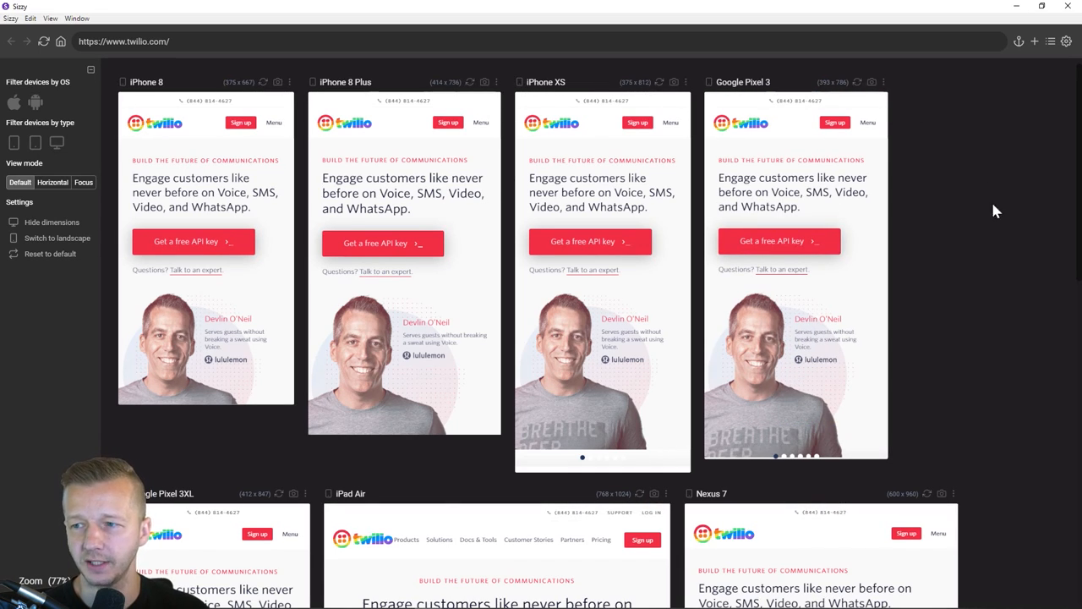
pyautogui.scroll(-5, 979, 301)
pyautogui.scroll(-5, 979, 301)
pyautogui.scroll(-3, 980, 301)
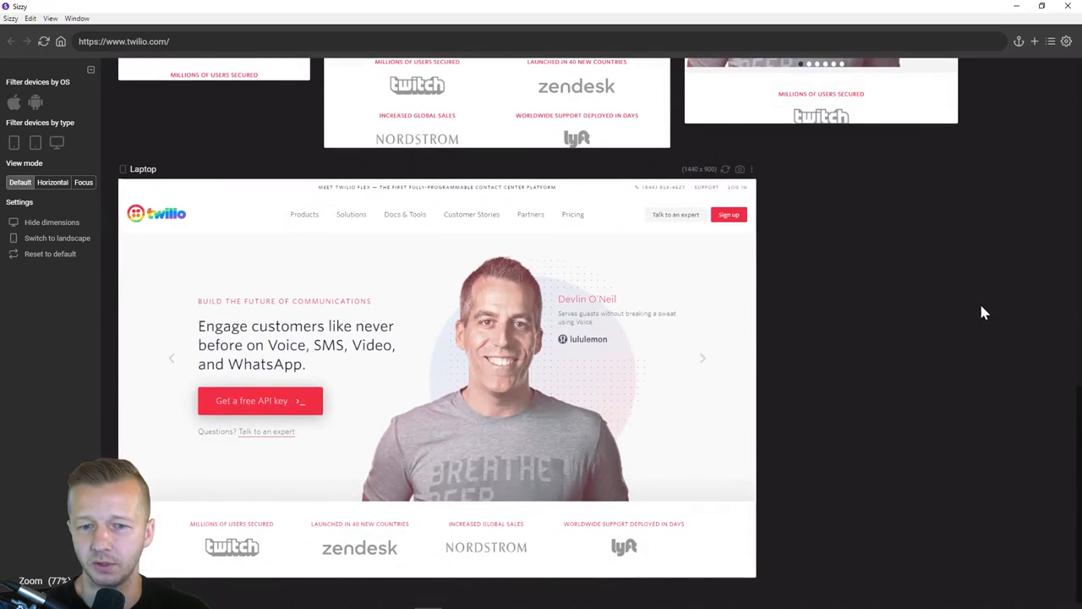
pyautogui.scroll(2, 979, 301)
pyautogui.scroll(6, 979, 298)
pyautogui.scroll(5, 980, 296)
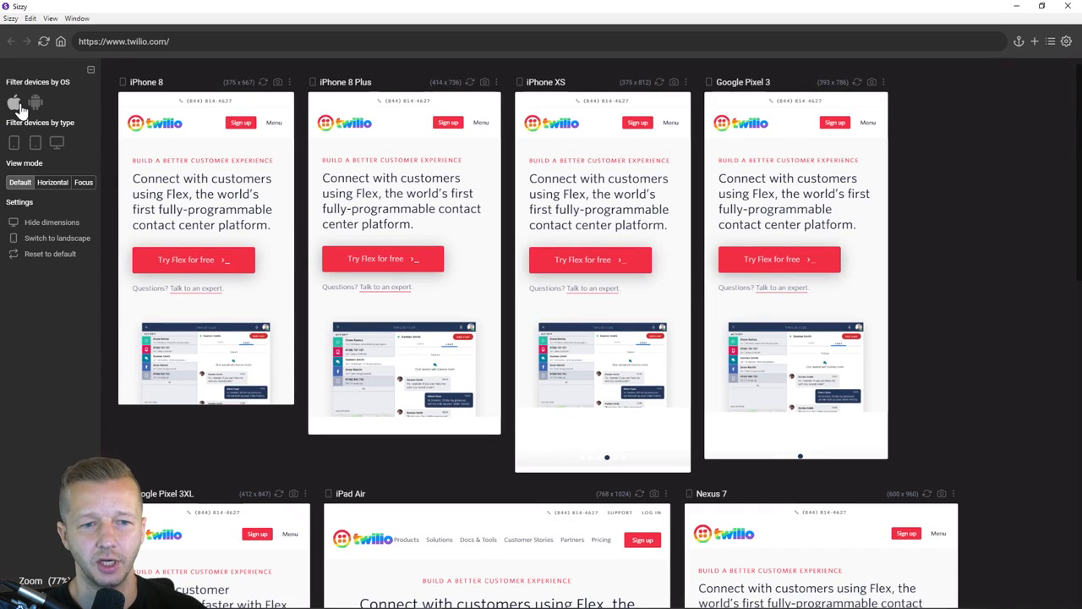
pyautogui.click(15, 106)
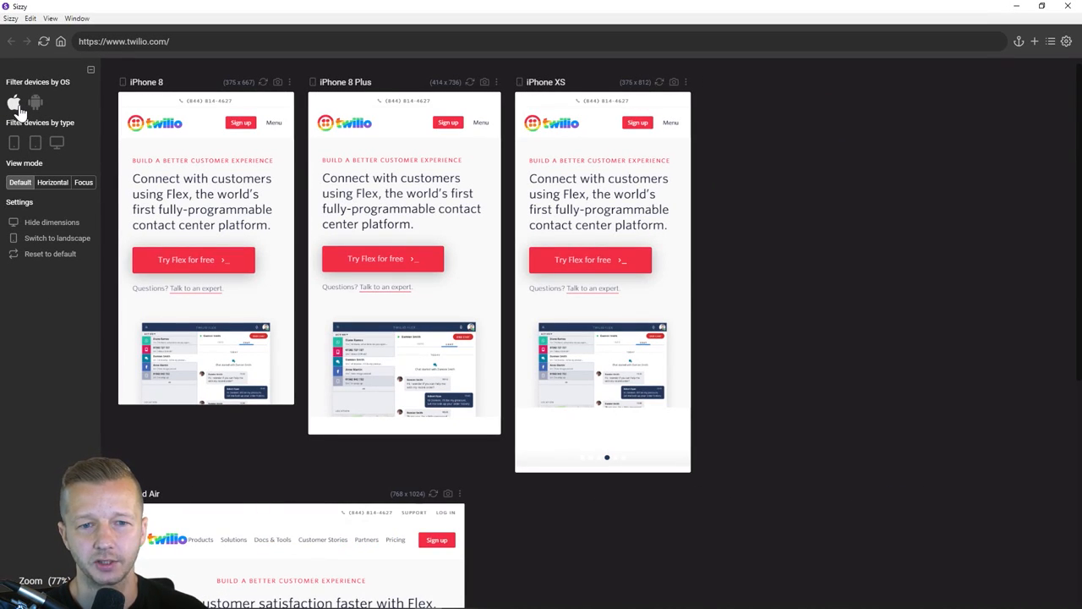
pyautogui.click(35, 104)
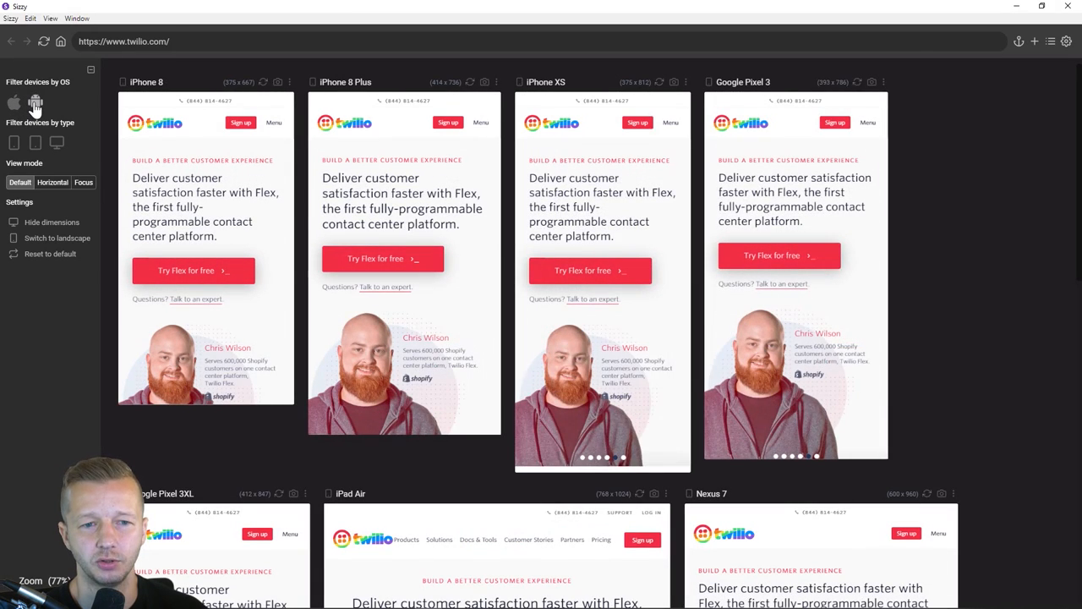
pyautogui.click(35, 106)
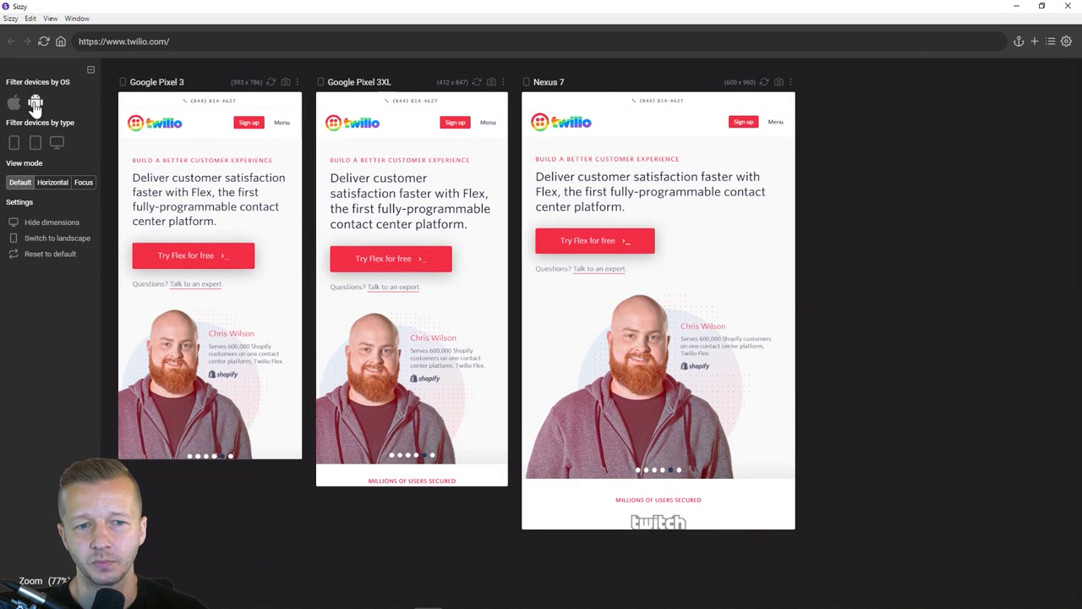
pyautogui.click(15, 104)
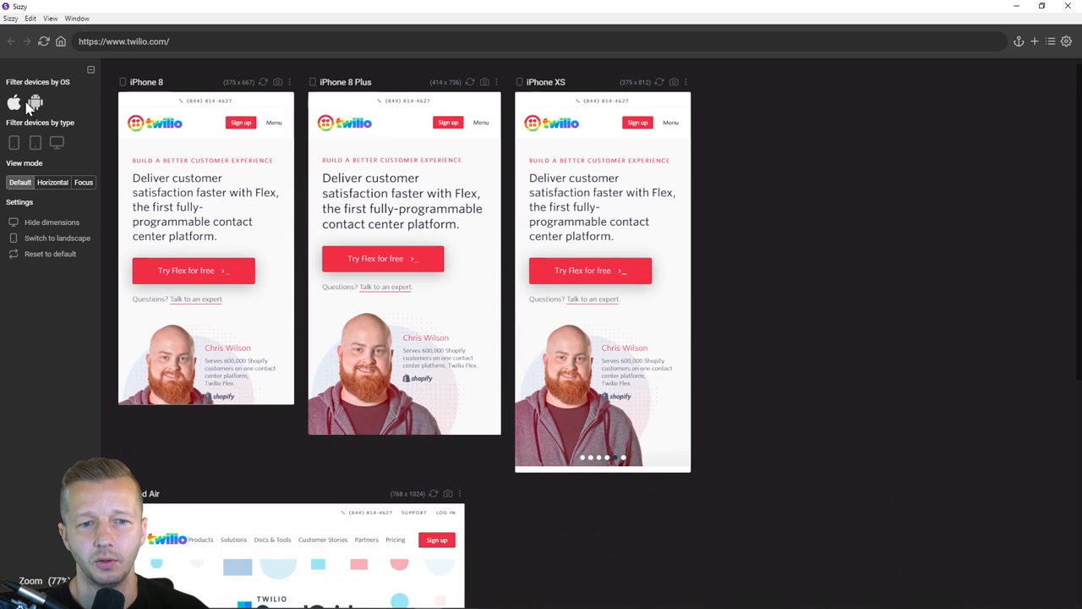
pyautogui.click(35, 104)
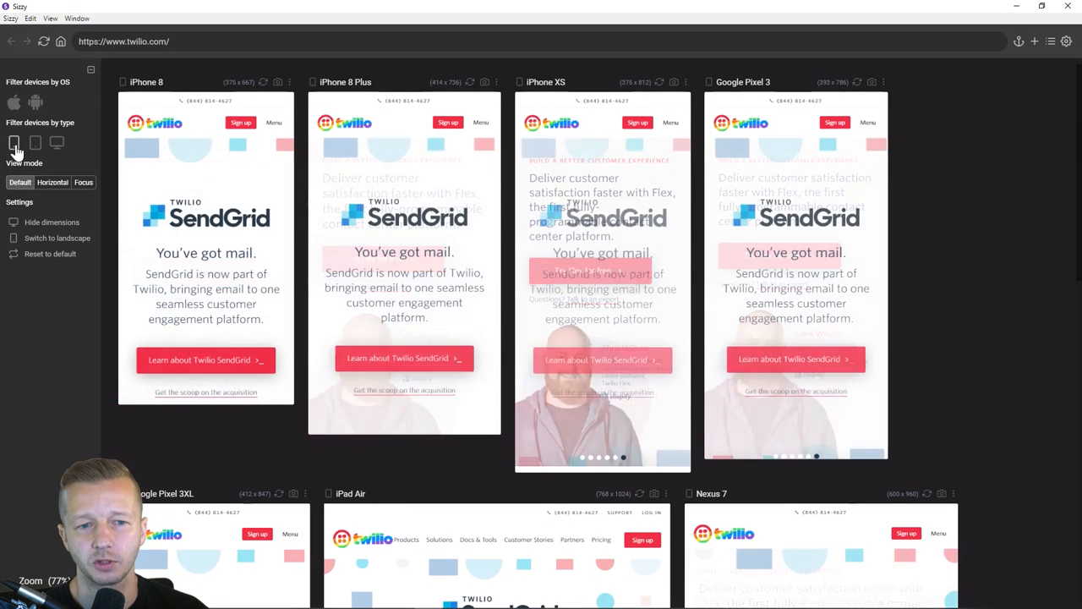
pyautogui.click(15, 145)
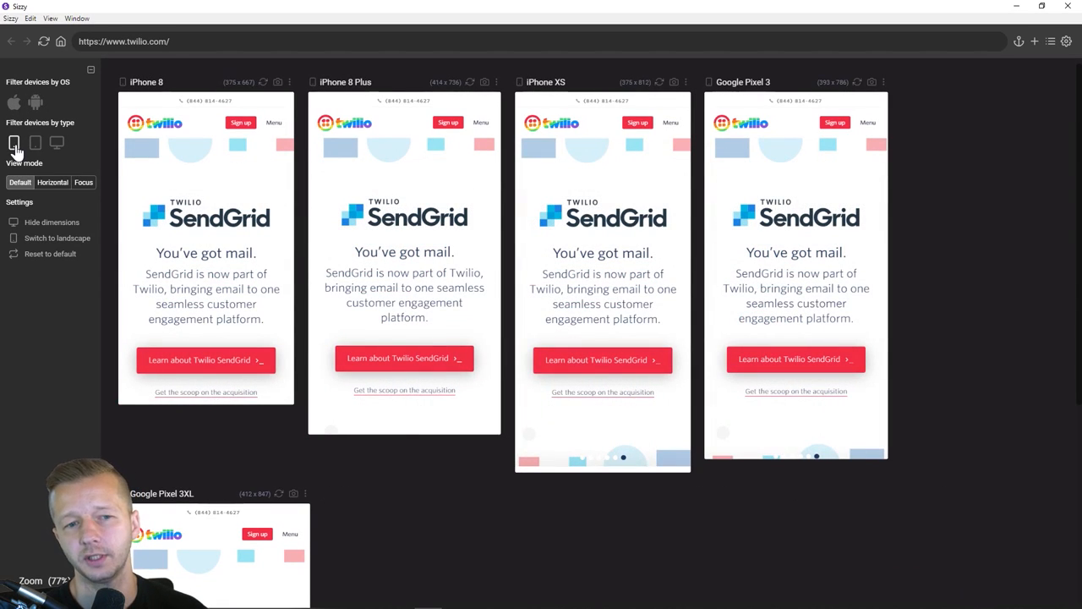
pyautogui.click(35, 144)
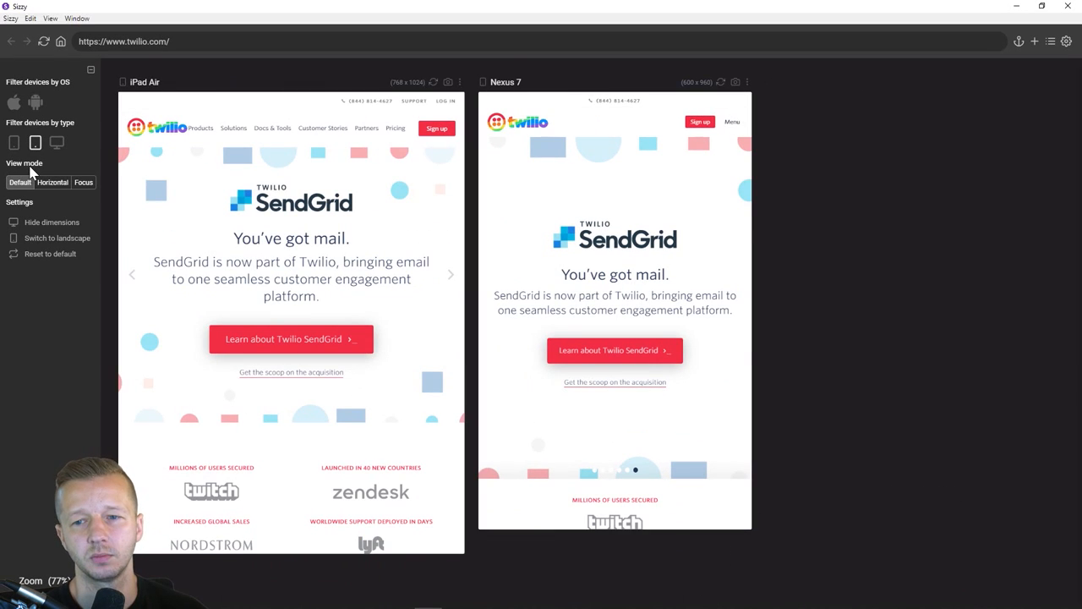
pyautogui.click(36, 144)
pyautogui.click(57, 142)
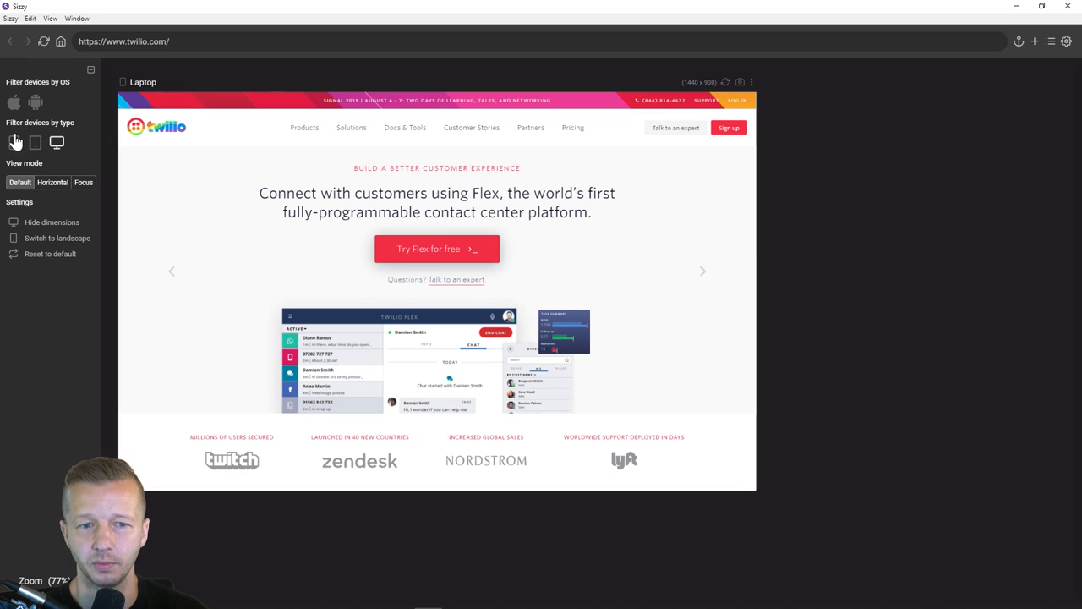
pyautogui.click(57, 145)
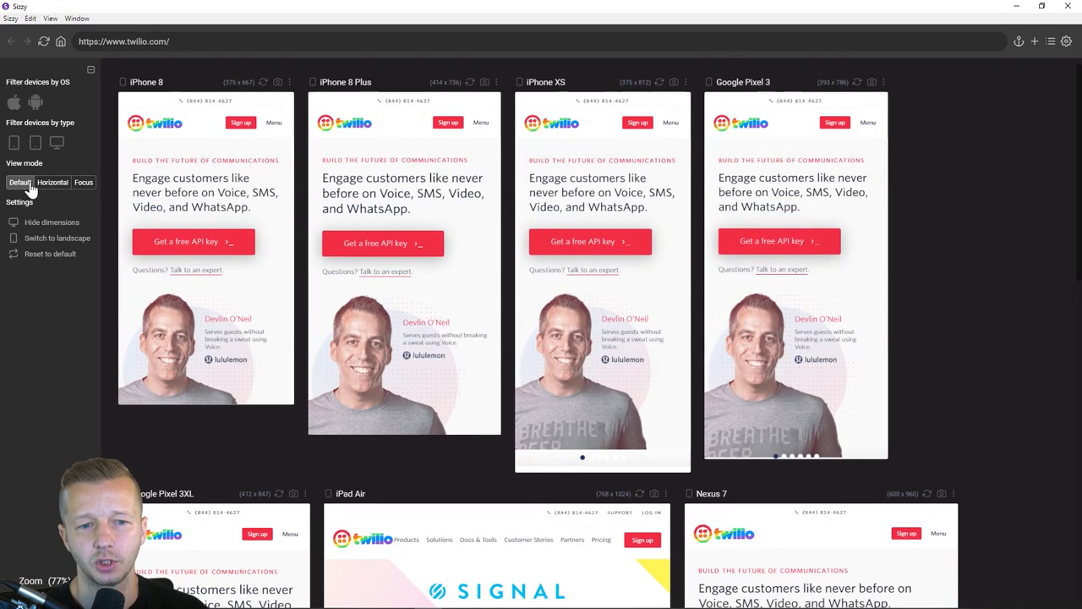
pyautogui.click(84, 183)
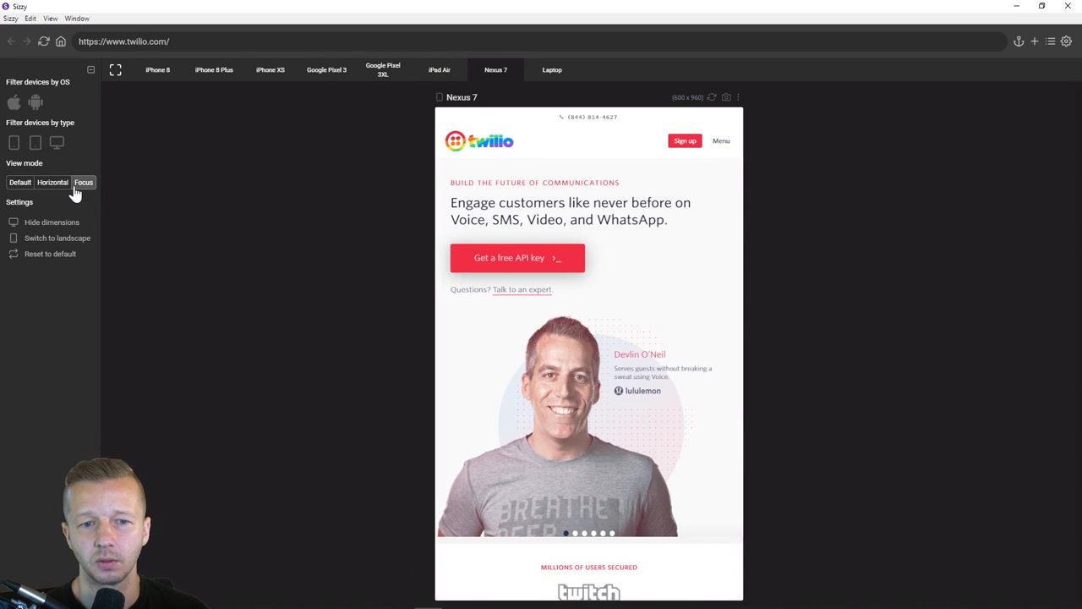
pyautogui.click(53, 183)
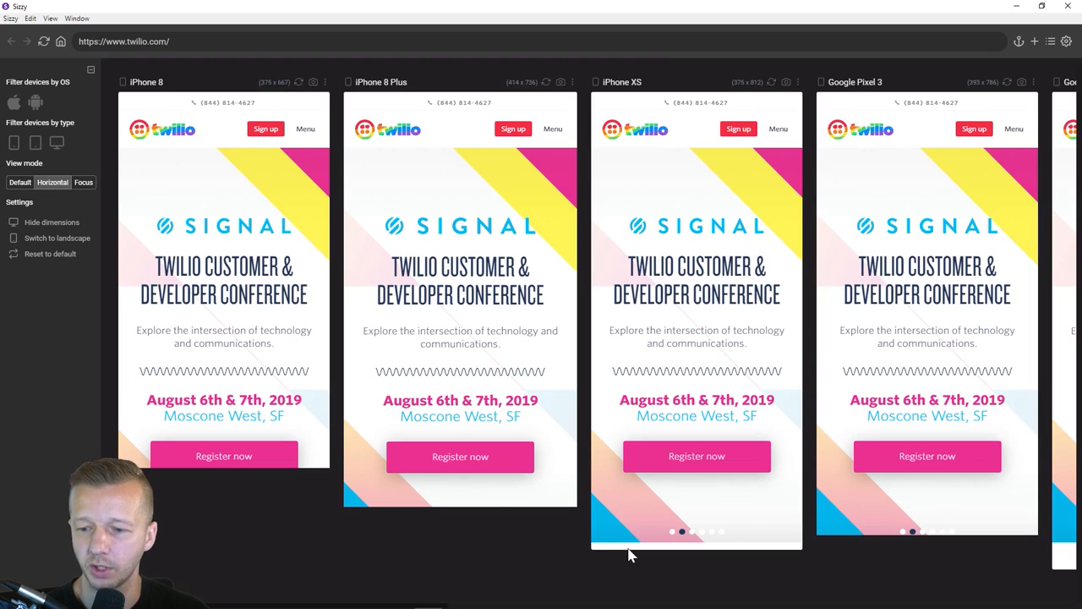
pyautogui.moveTo(474, 604)
pyautogui.mouseDown()
pyautogui.moveTo(979, 600)
pyautogui.moveTo(220, 599)
pyautogui.mouseUp()
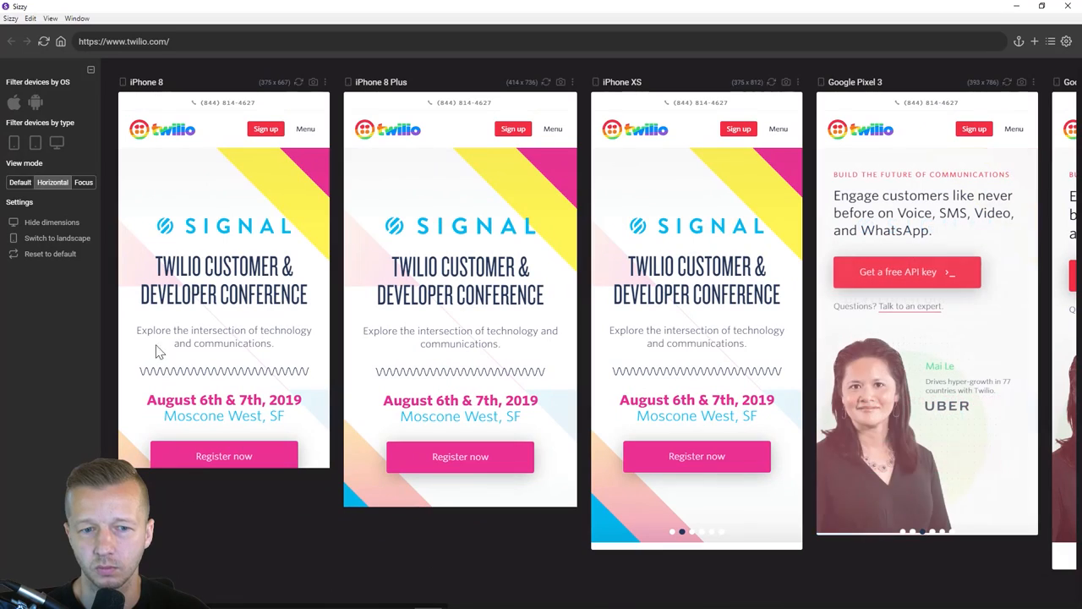
pyautogui.click(20, 183)
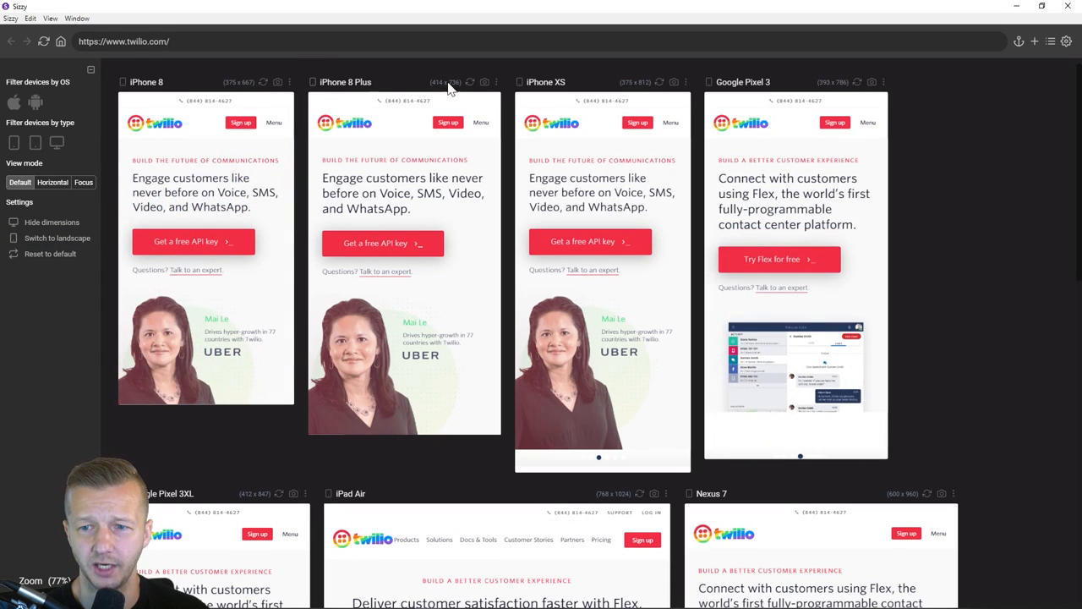
pyautogui.click(53, 239)
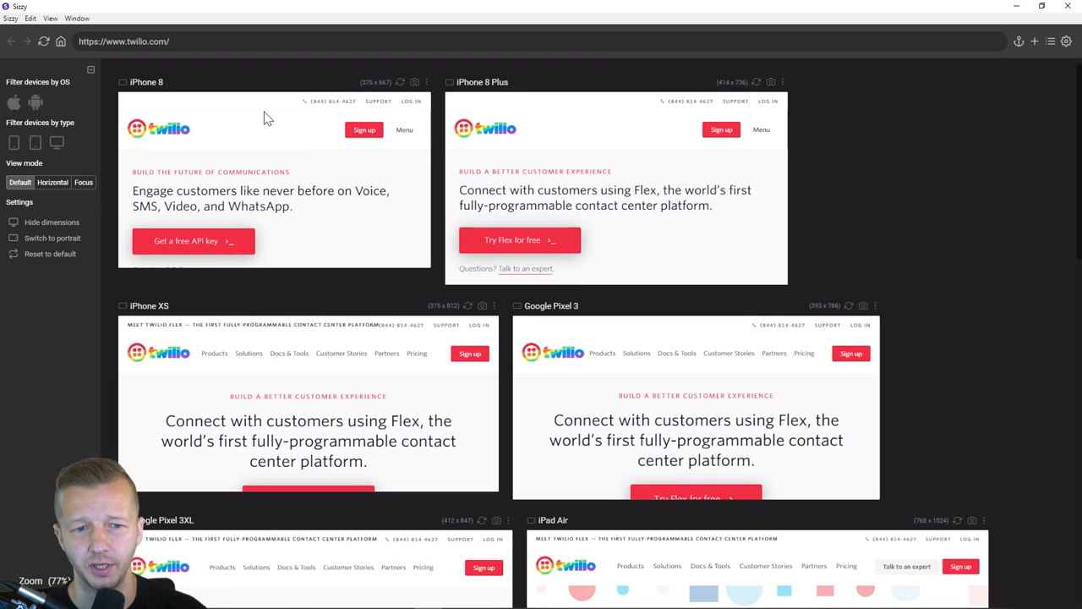
pyautogui.click(51, 238)
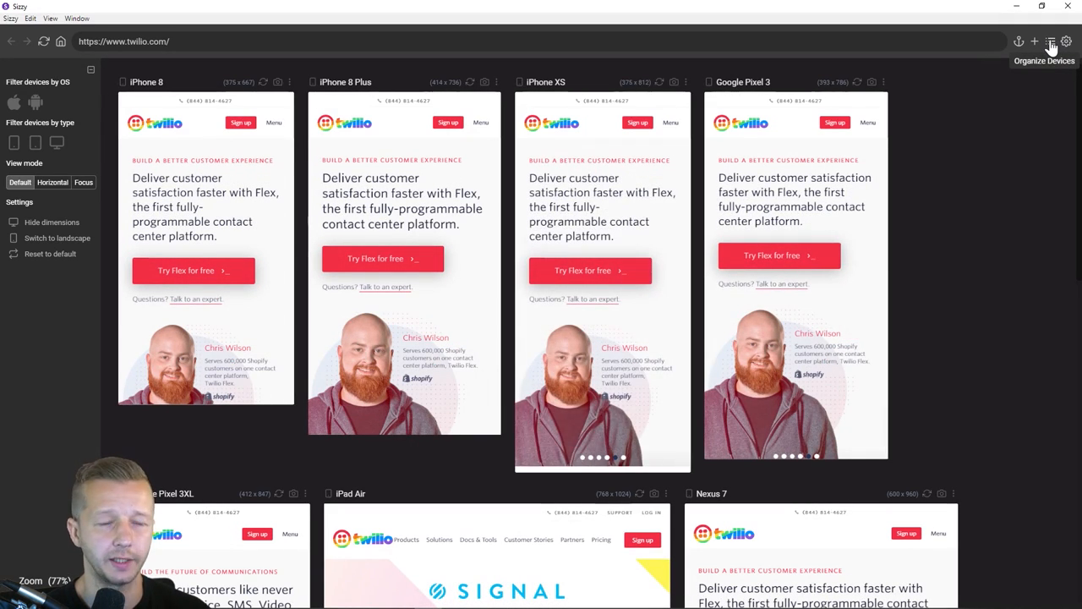
pyautogui.click(1052, 42)
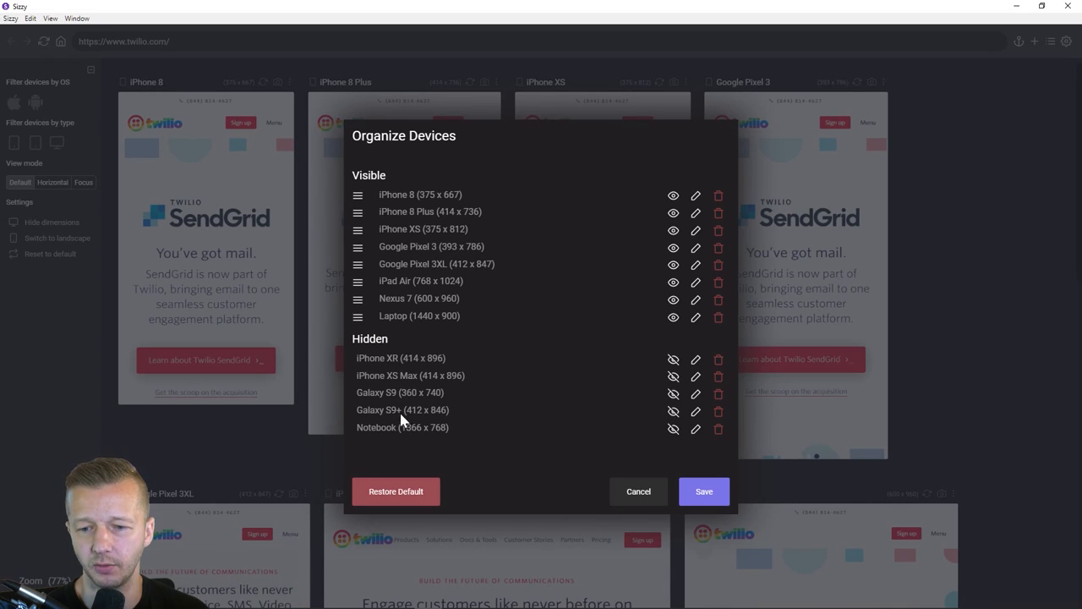
pyautogui.click(637, 493)
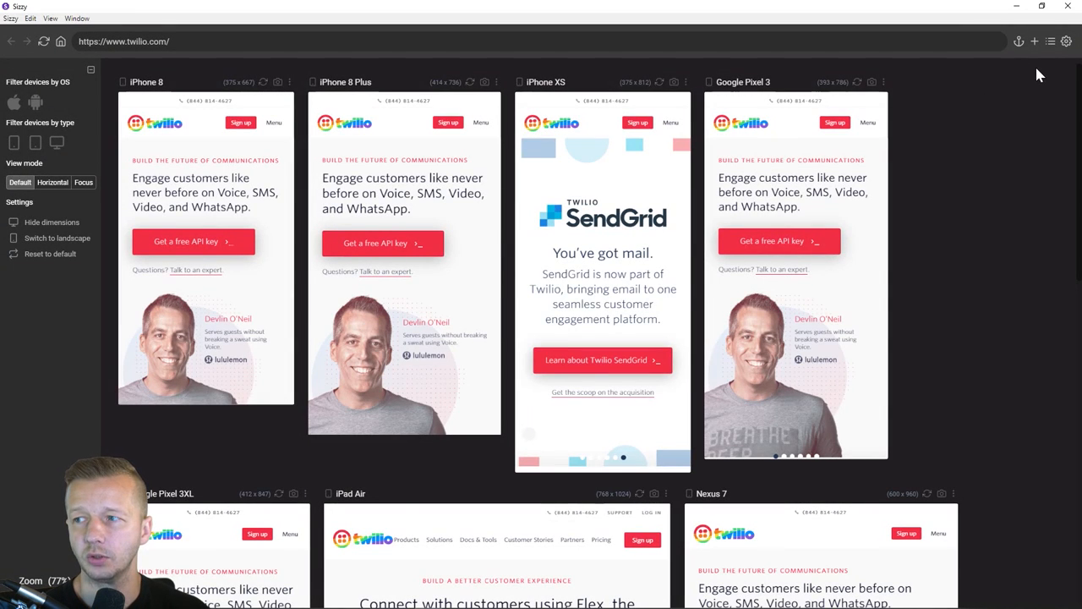
# Create a 'Large Desktop' device, Chrome Desktop user agent, 1900 × 1080, and save it.
pyautogui.click(1035, 43)
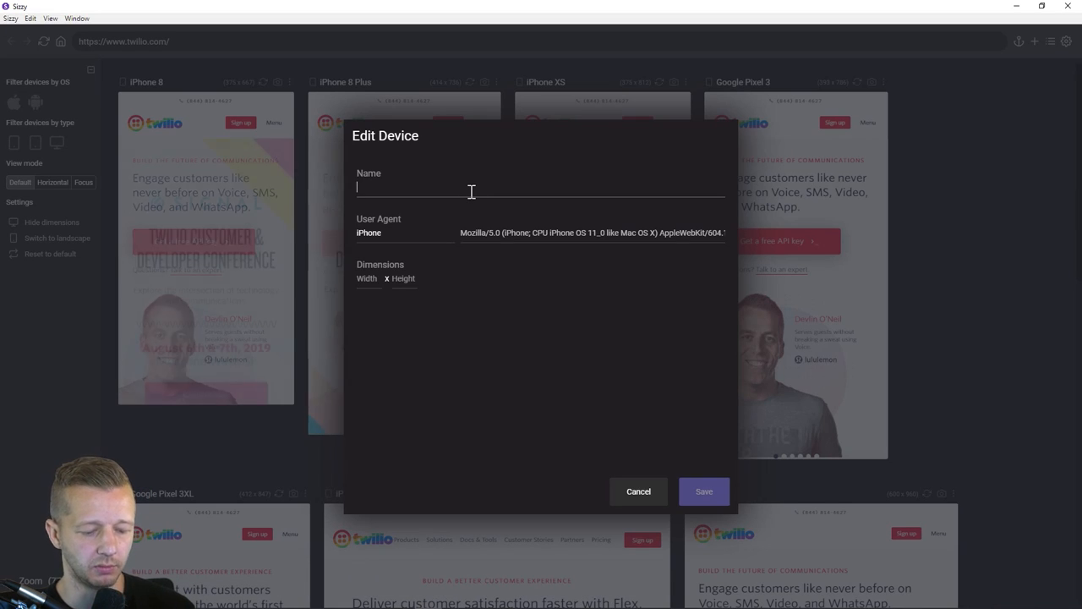
pyautogui.write('Large Desktop')
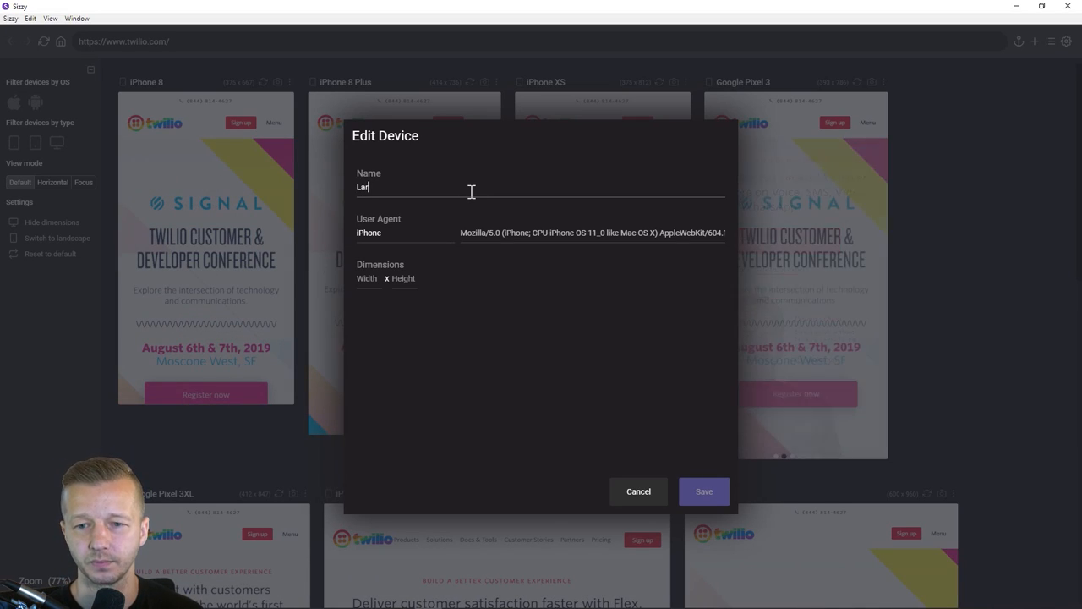
pyautogui.click(392, 233)
pyautogui.click(391, 306)
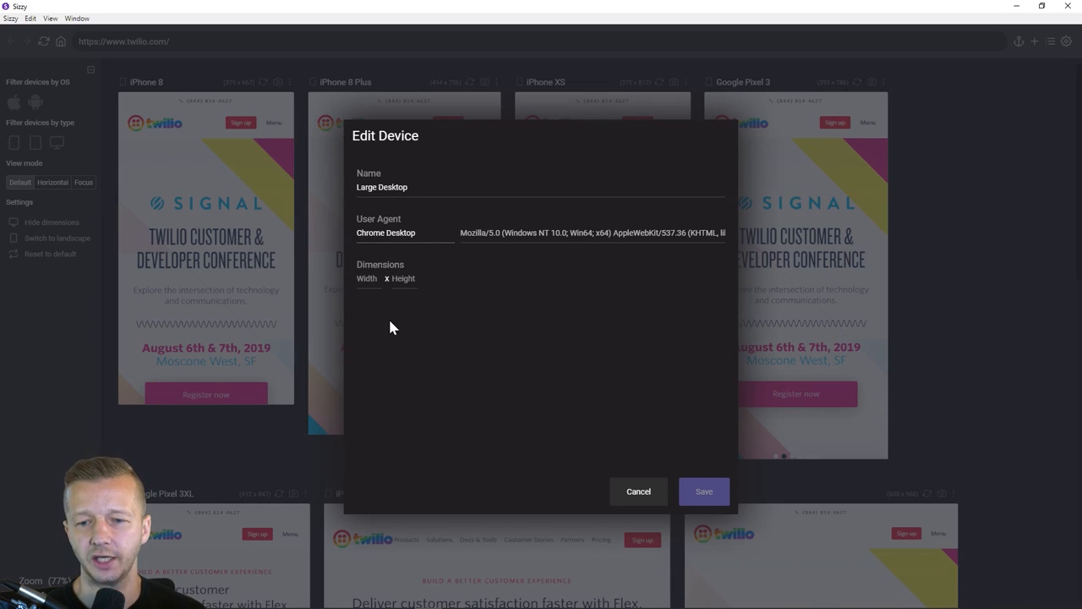
pyautogui.click(367, 279)
pyautogui.write('19')
pyautogui.press('Tab')
pyautogui.write('1200')
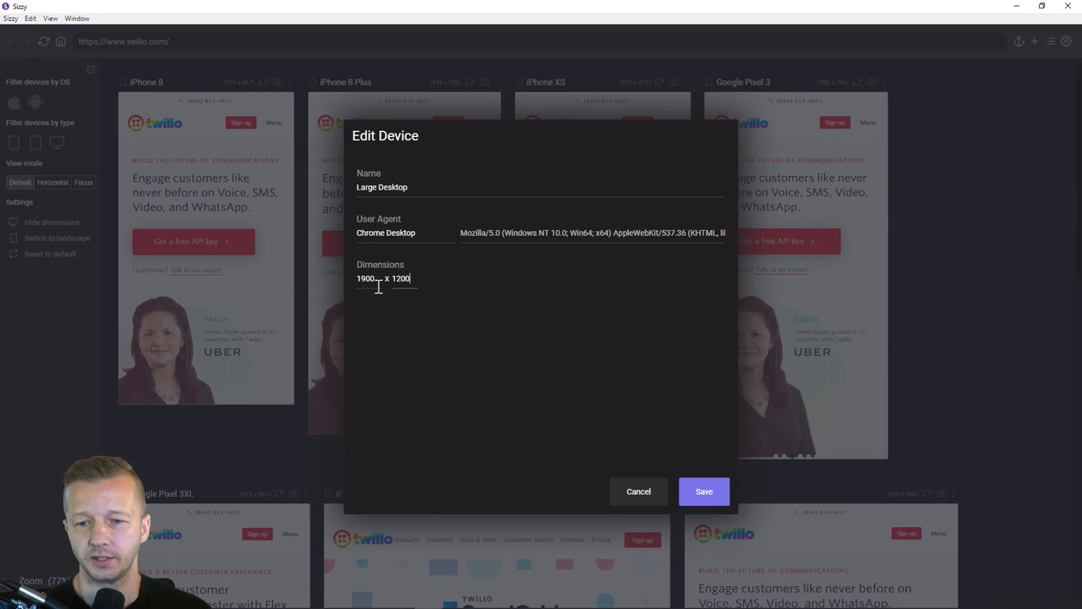
pyautogui.doubleClick(403, 279)
pyautogui.write('1080')
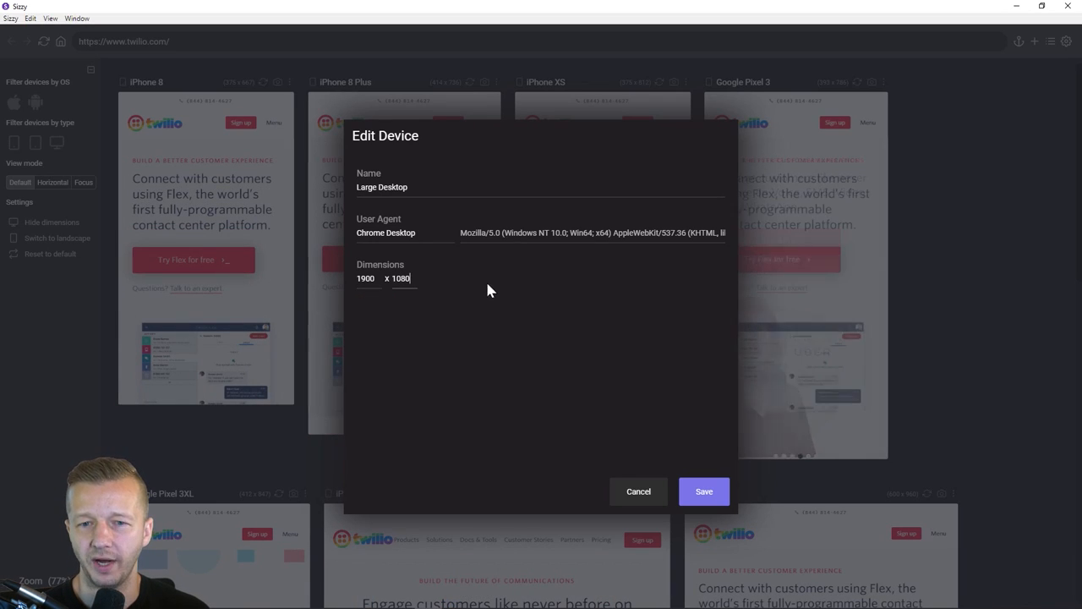
pyautogui.click(704, 493)
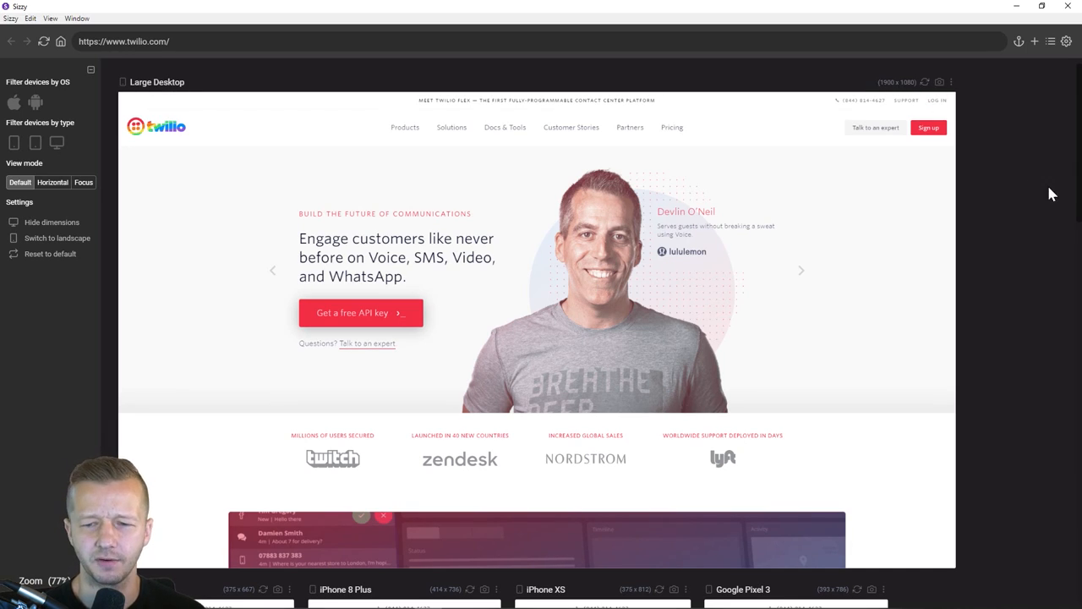
pyautogui.scroll(-5, 977, 251)
pyautogui.scroll(-5, 974, 252)
pyautogui.scroll(-5, 972, 252)
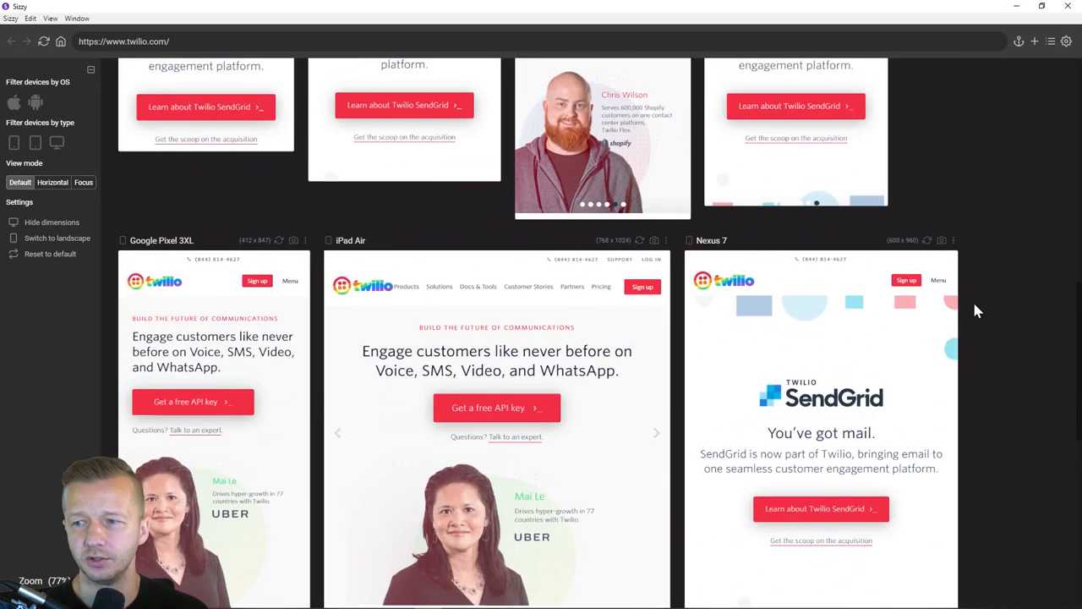
pyautogui.scroll(5, 973, 299)
pyautogui.scroll(5, 968, 277)
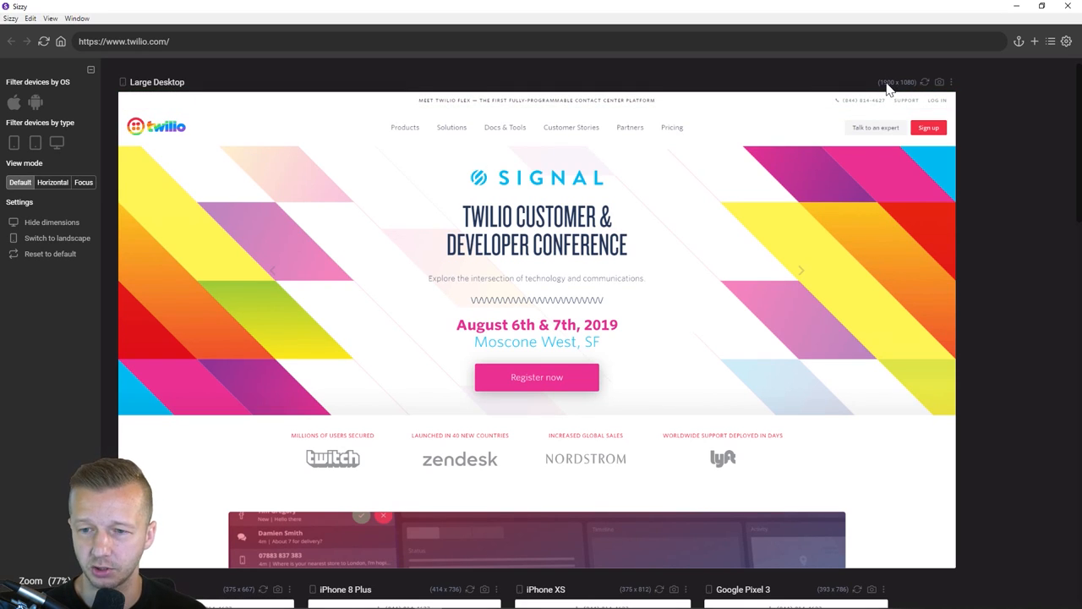
pyautogui.scroll(-5, 1001, 324)
pyautogui.scroll(5, 1000, 331)
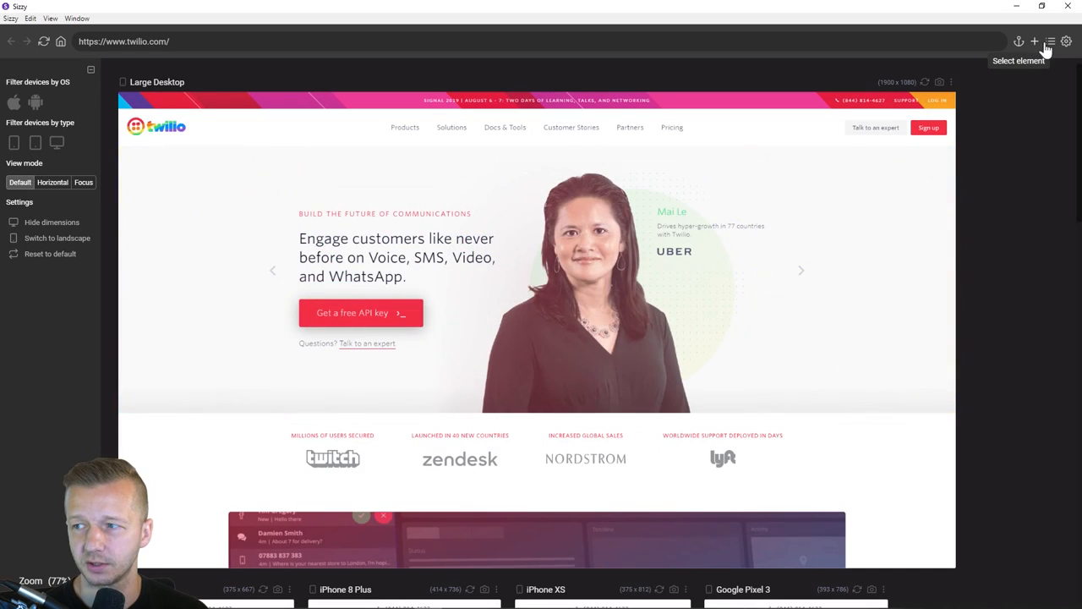
# Delete the Large Desktop device via Organize Devices and enable scroll-to-selector.
pyautogui.click(1051, 42)
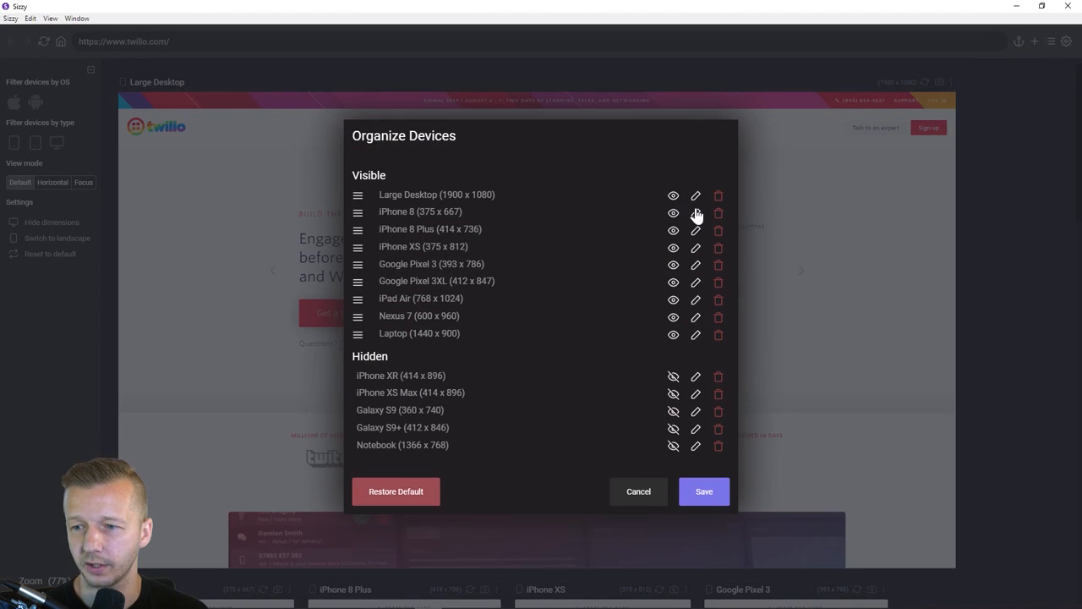
pyautogui.click(719, 196)
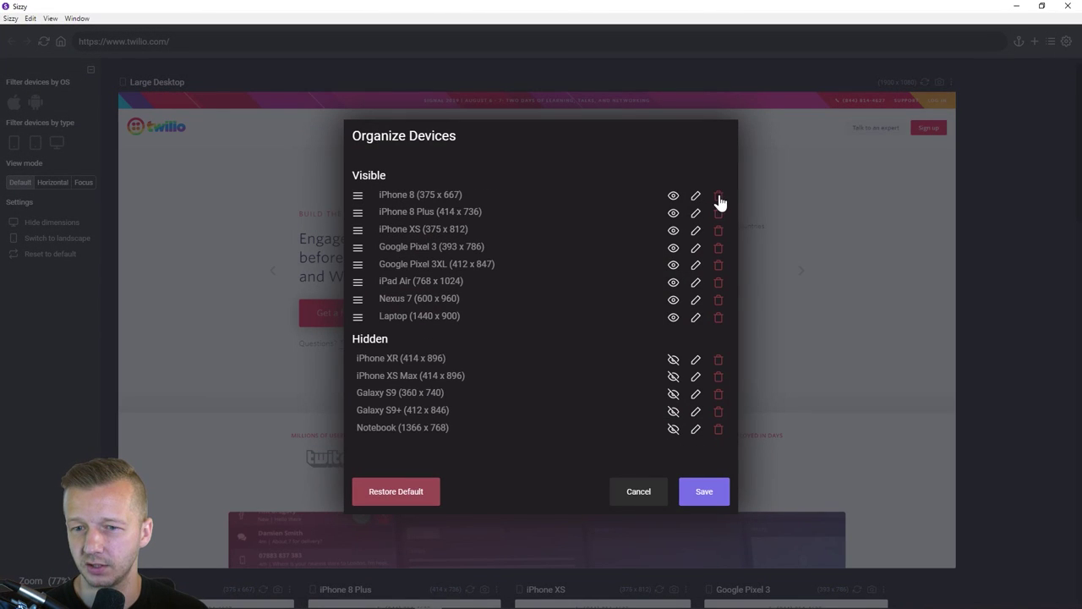
pyautogui.click(702, 490)
pyautogui.click(1019, 41)
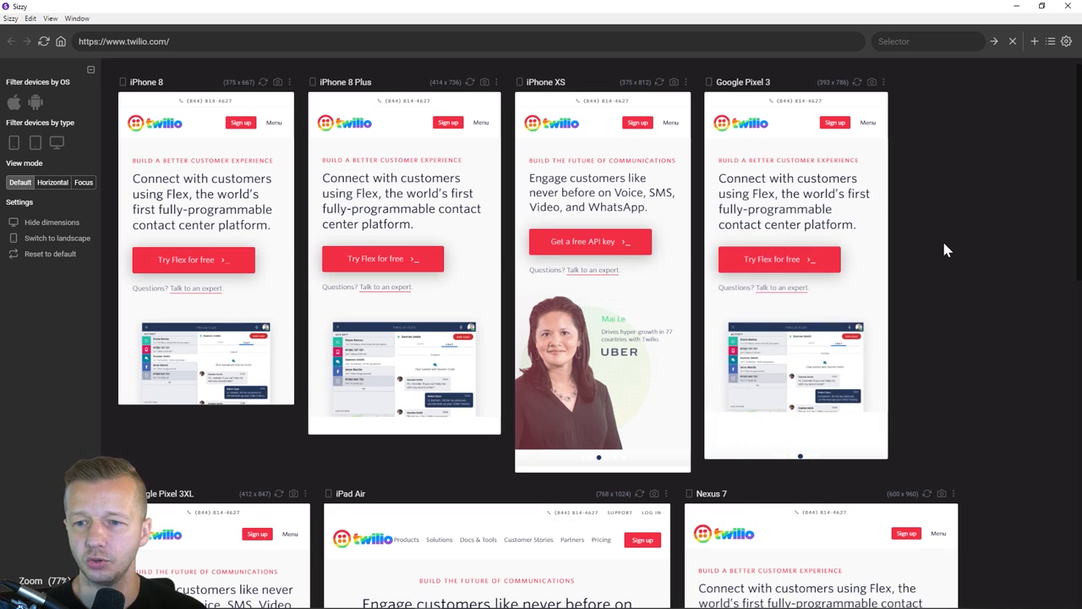
pyautogui.scroll(-5, 782, 245)
pyautogui.scroll(-3, 783, 241)
pyautogui.scroll(-5, 783, 241)
pyautogui.scroll(-5, 795, 254)
pyautogui.scroll(-5, 800, 262)
pyautogui.scroll(-4, 802, 266)
pyautogui.scroll(-3, 801, 266)
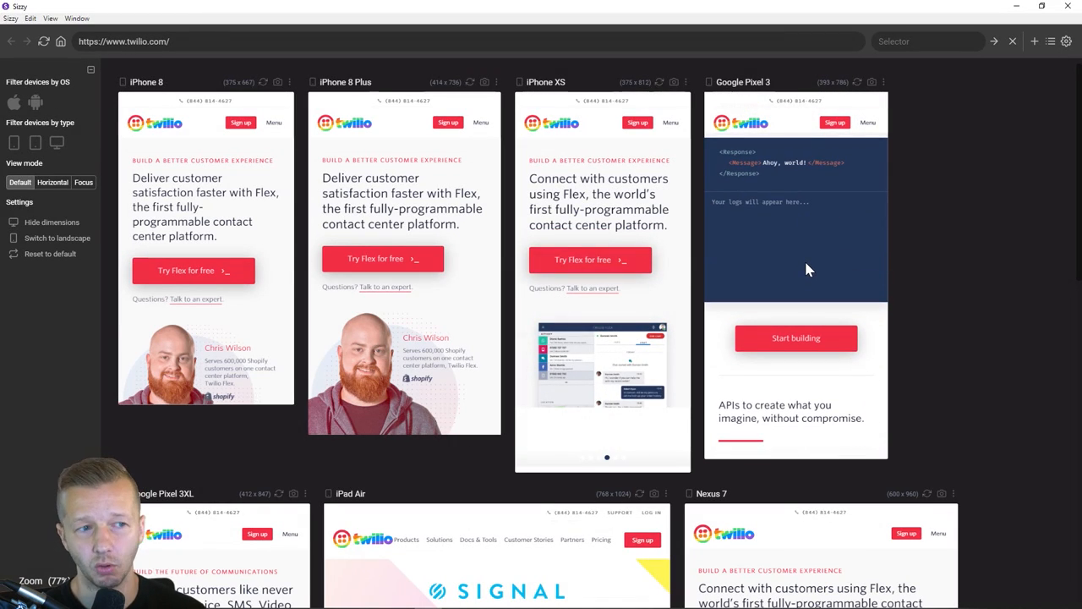
pyautogui.scroll(-3, 804, 259)
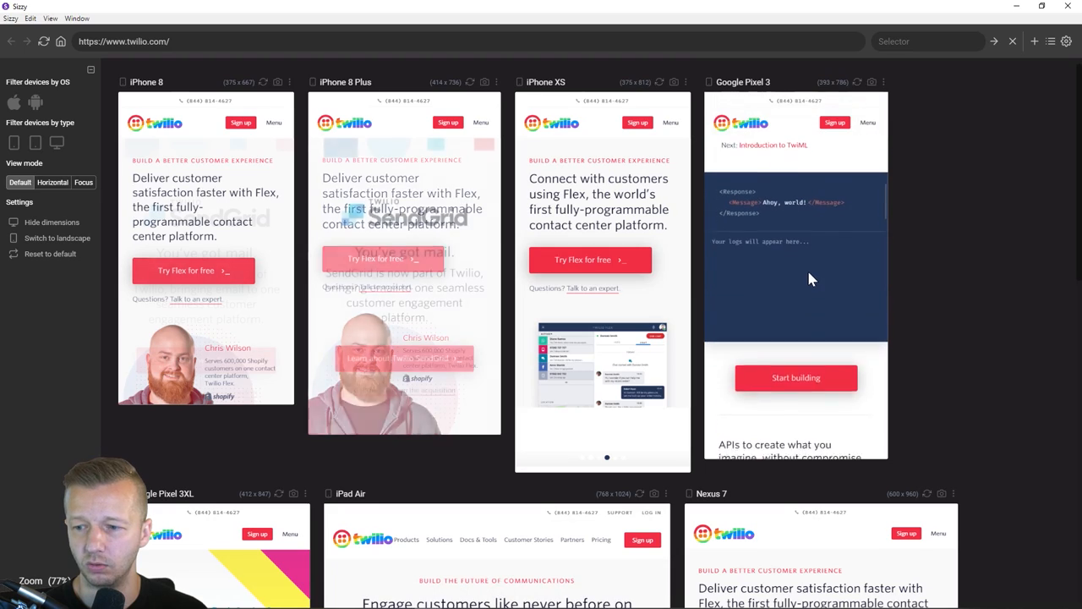
pyautogui.scroll(-3, 807, 267)
pyautogui.scroll(-1, 812, 278)
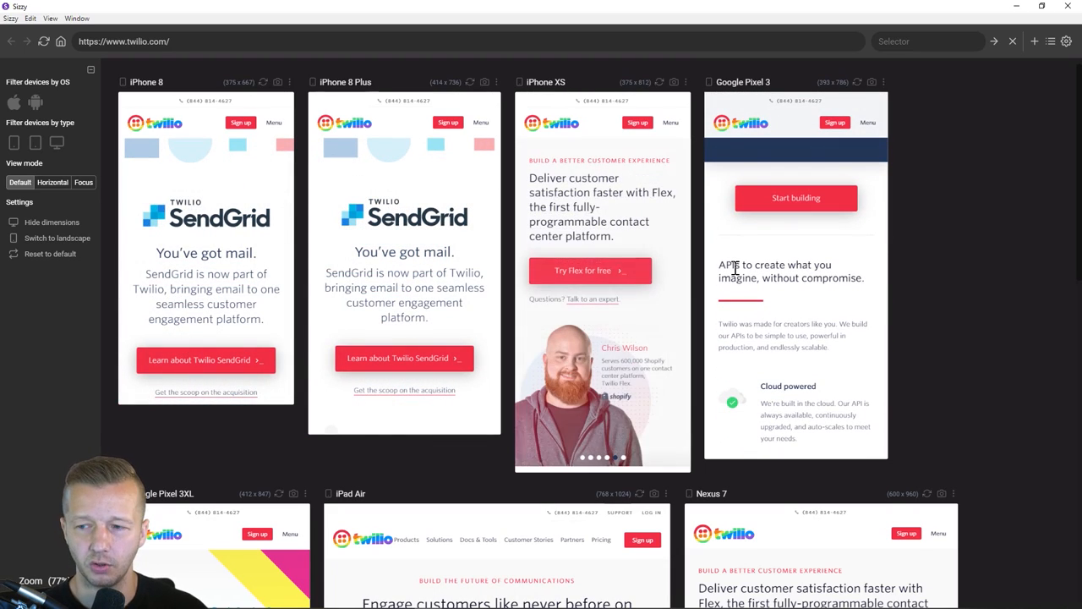
# Inspect the Google Pixel 3 preview, placing its DevTools window to the right.
pyautogui.click(883, 82)
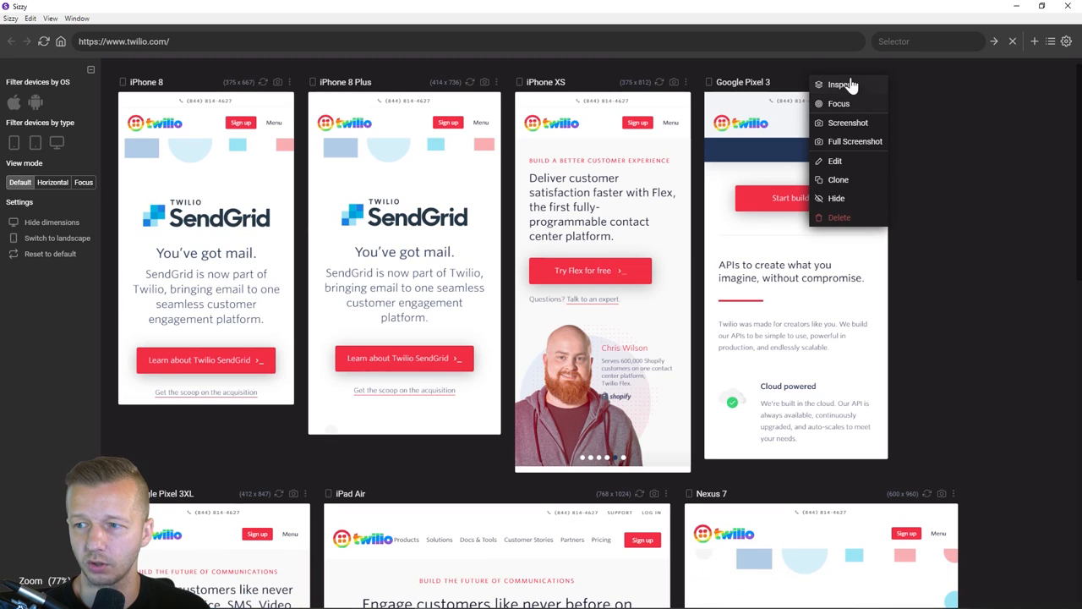
pyautogui.click(841, 84)
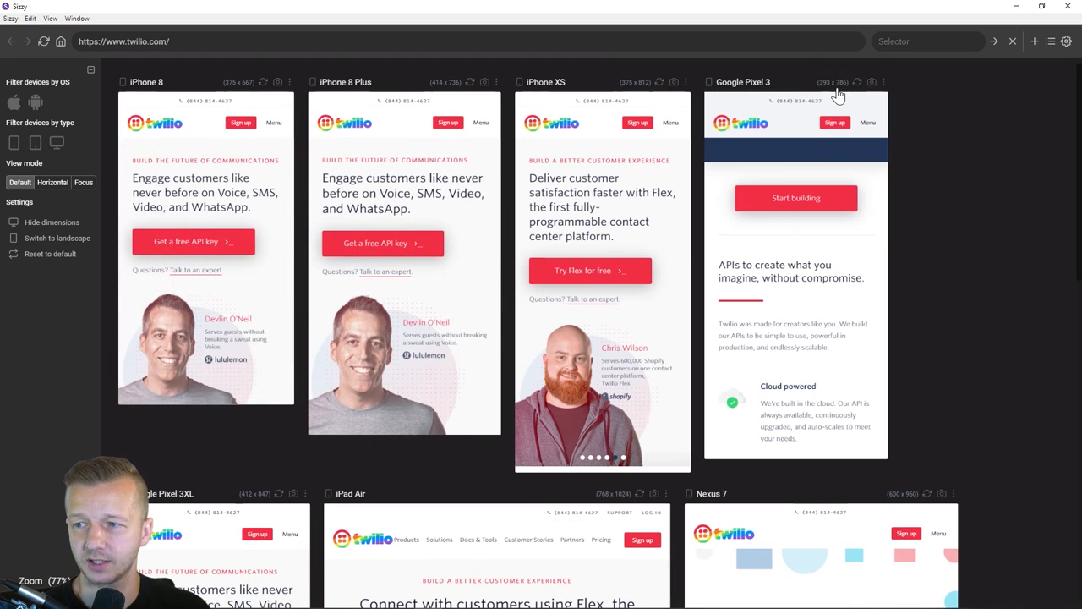
pyautogui.moveTo(394, 248)
pyautogui.mouseDown()
pyautogui.moveTo(890, 219)
pyautogui.moveTo(822, 223)
pyautogui.mouseUp()
pyautogui.moveTo(696, 221)
pyautogui.mouseDown()
pyautogui.moveTo(742, 240)
pyautogui.moveTo(954, 247)
pyautogui.mouseUp()
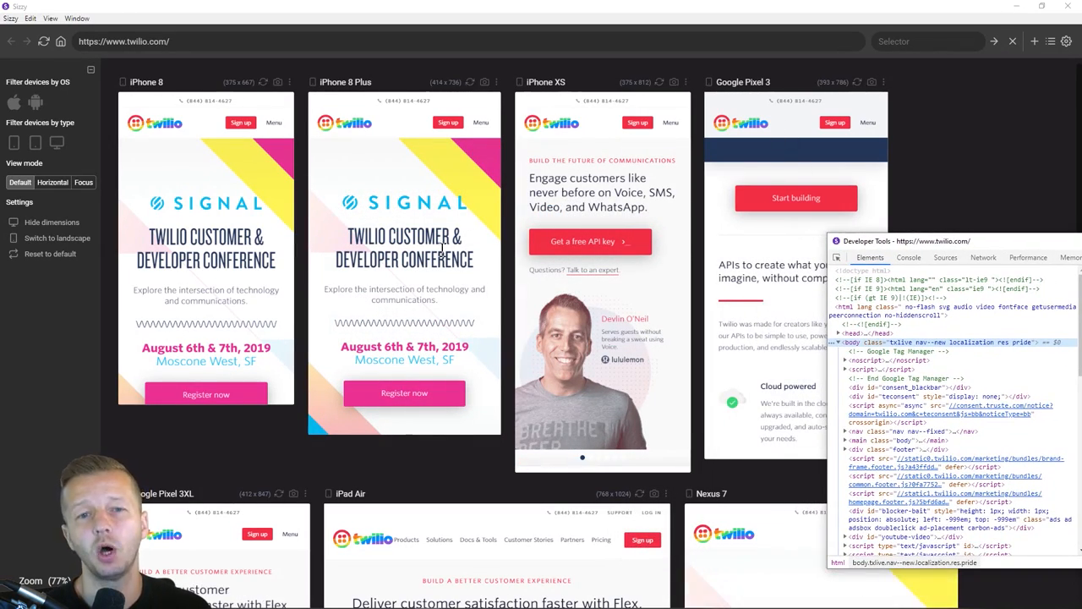
# Pick the APIs heading with the inspector and arrange previews and DevTools side by side.
pyautogui.click(836, 258)
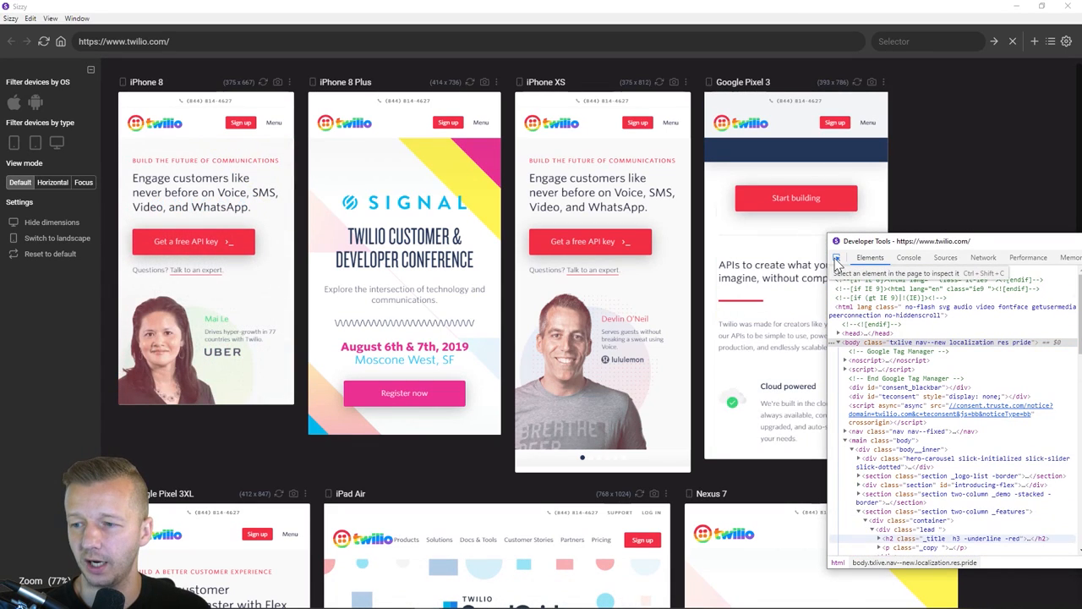
pyautogui.click(755, 268)
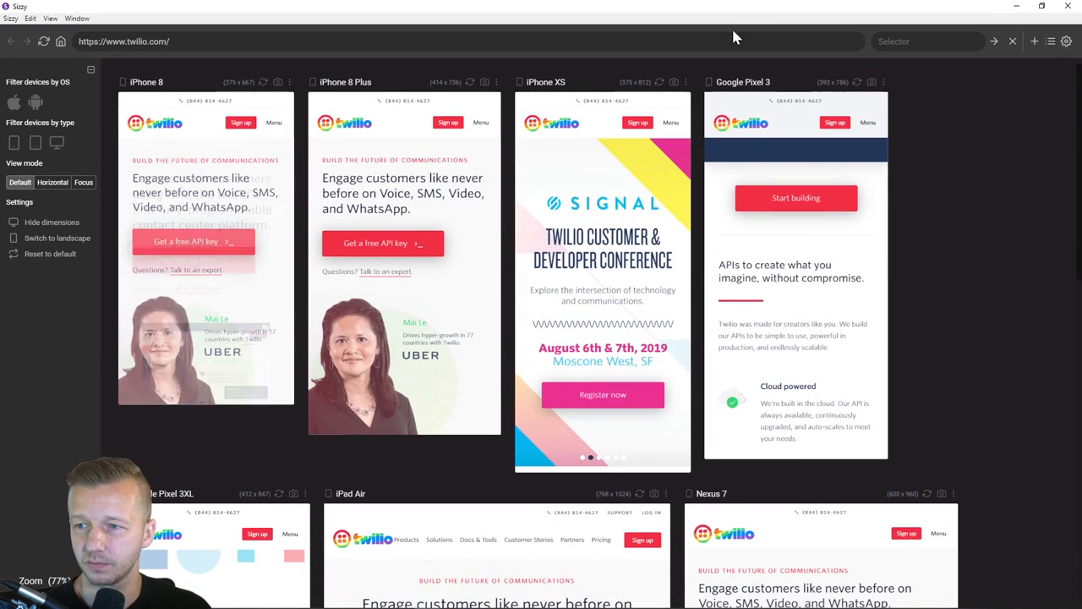
pyautogui.moveTo(737, 31)
pyautogui.mouseDown()
pyautogui.moveTo(730, 41)
pyautogui.moveTo(545, 47)
pyautogui.mouseUp()
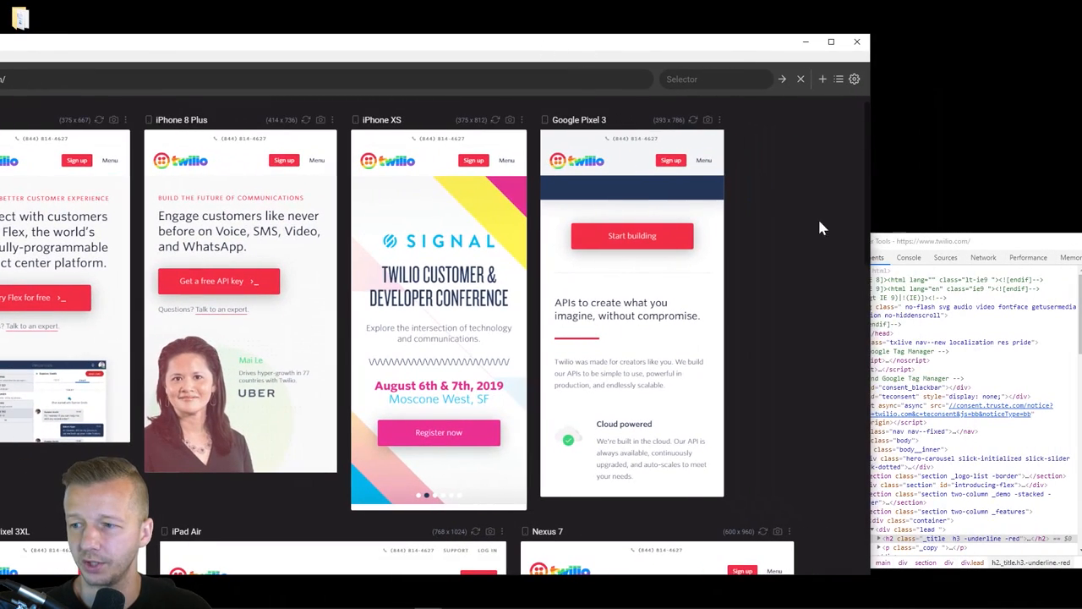
pyautogui.moveTo(896, 236); pyautogui.dragTo(816, 124)
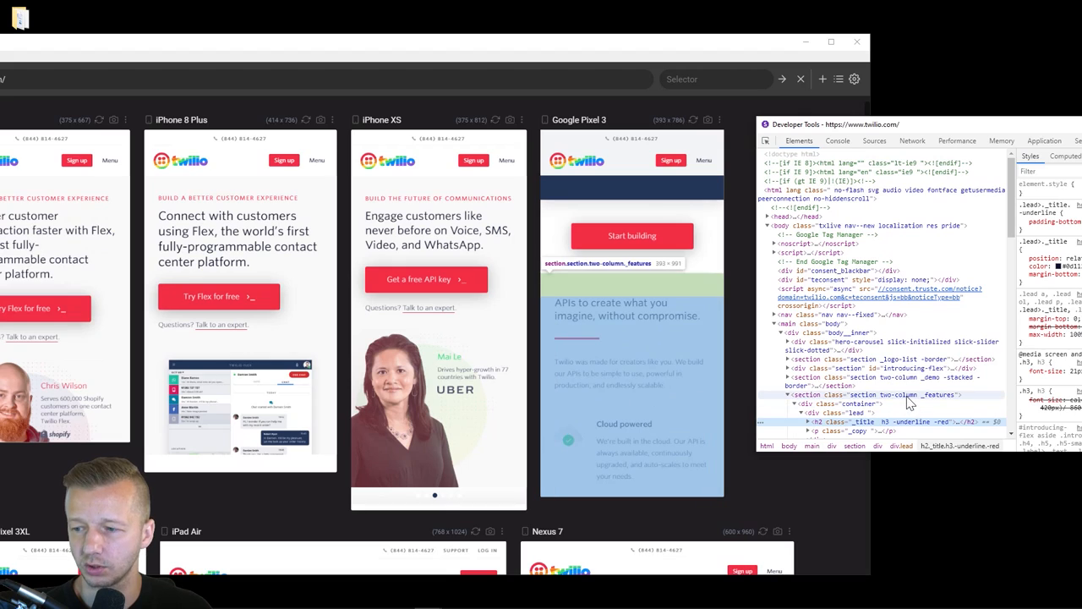
# Select the section.two-column _features node and focus Sizzy's Selector field.
pyautogui.click(935, 396)
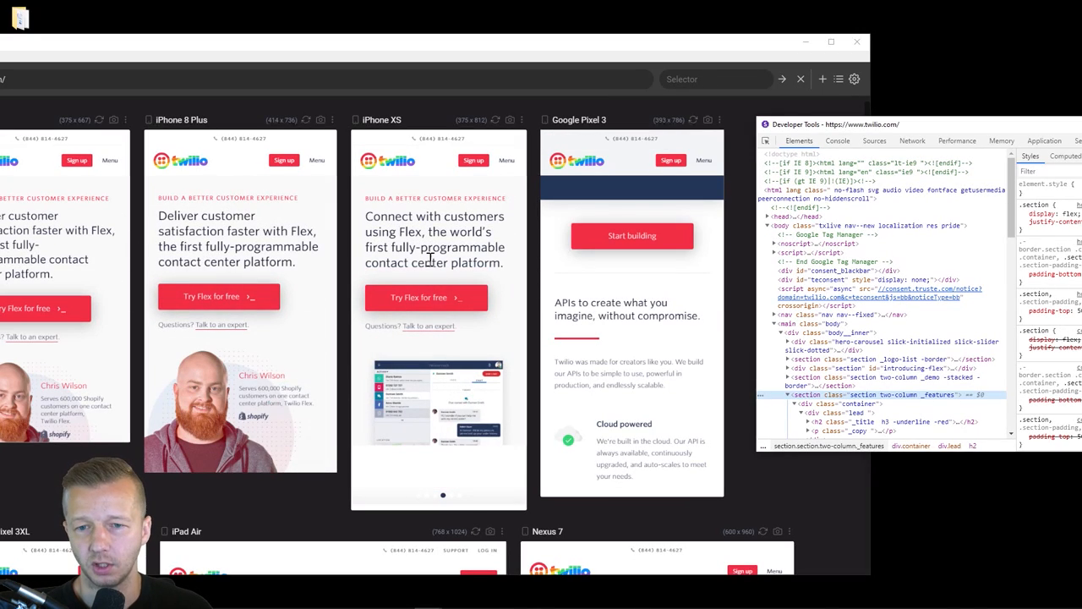
pyautogui.click(707, 79)
pyautogui.write('_features')
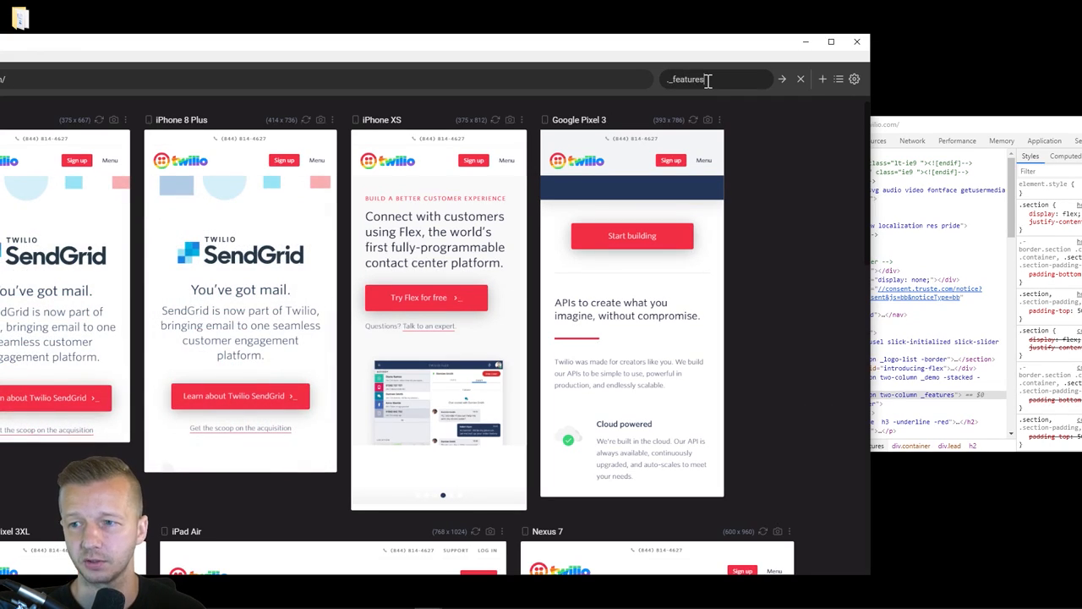
# Scroll every preview to the ._features 'Cloud powered' section and re-maximize the window.
pyautogui.click(782, 80)
pyautogui.moveTo(674, 44); pyautogui.dragTo(822, 44)
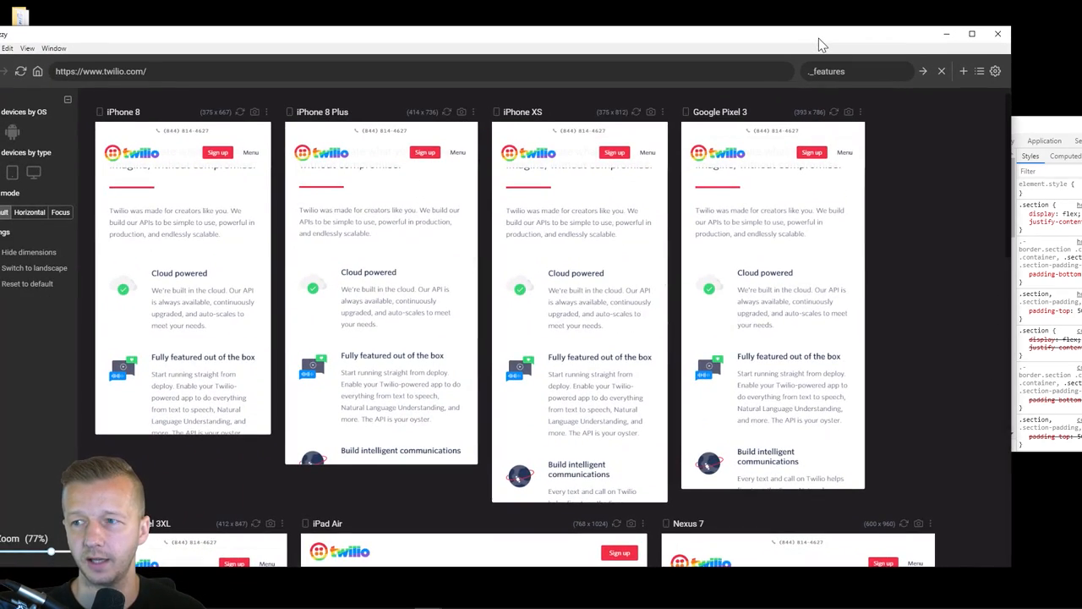
pyautogui.scroll(-3, 969, 308)
pyautogui.scroll(-3, 980, 316)
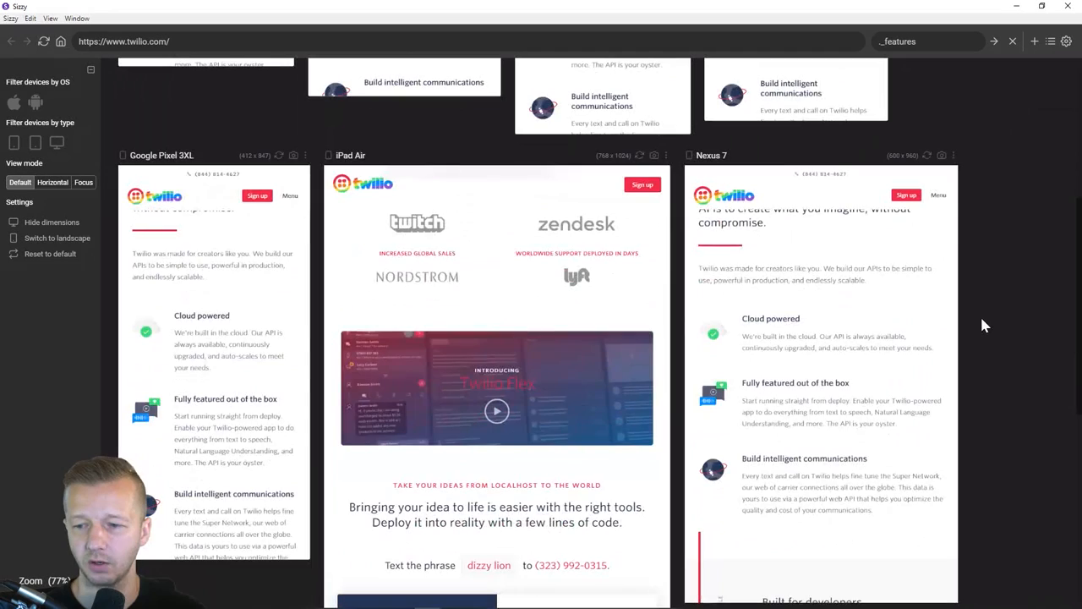
pyautogui.scroll(-3, 987, 328)
pyautogui.scroll(-3, 988, 329)
pyautogui.scroll(-1, 988, 329)
pyautogui.scroll(4, 987, 329)
pyautogui.scroll(3, 984, 325)
pyautogui.scroll(3, 984, 324)
pyautogui.scroll(3, 982, 321)
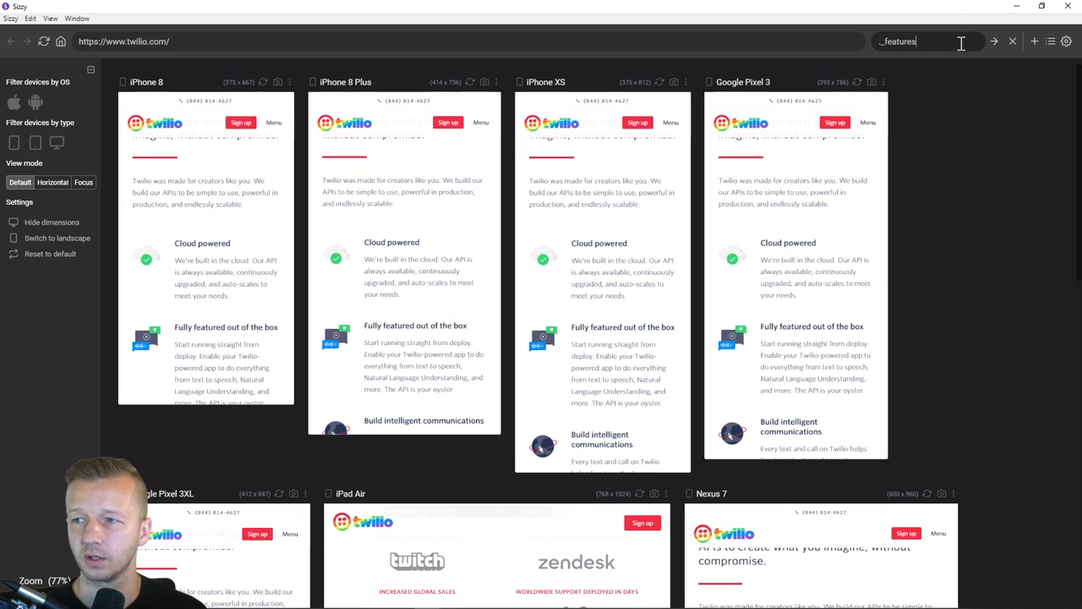
# Clear the selector text and dismiss the selector search.
pyautogui.hotkey('ctrl', 'a')
pyautogui.press('BackSpace')
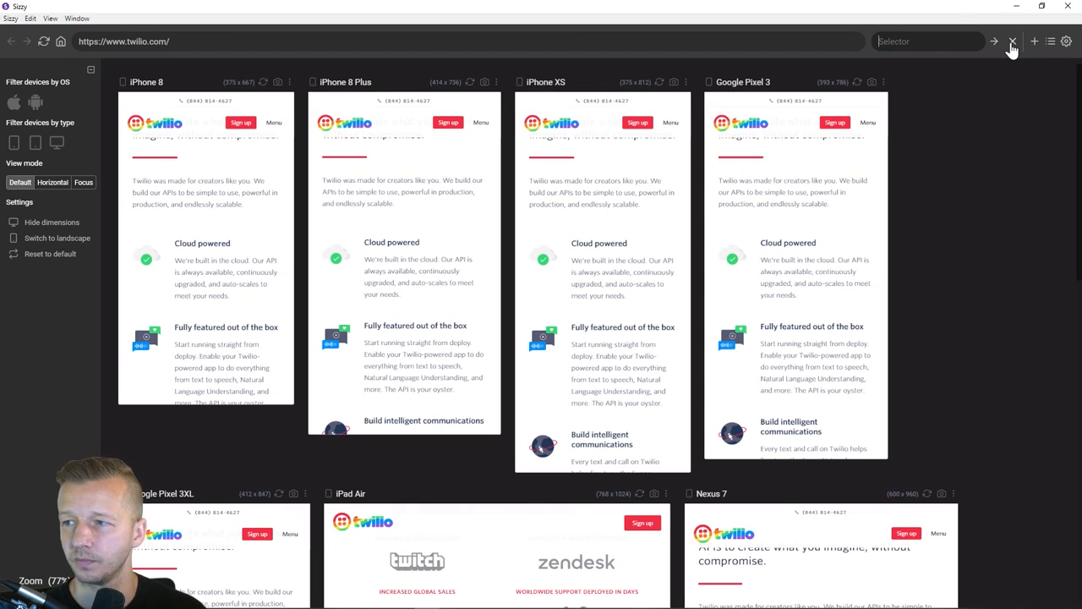
pyautogui.click(1013, 41)
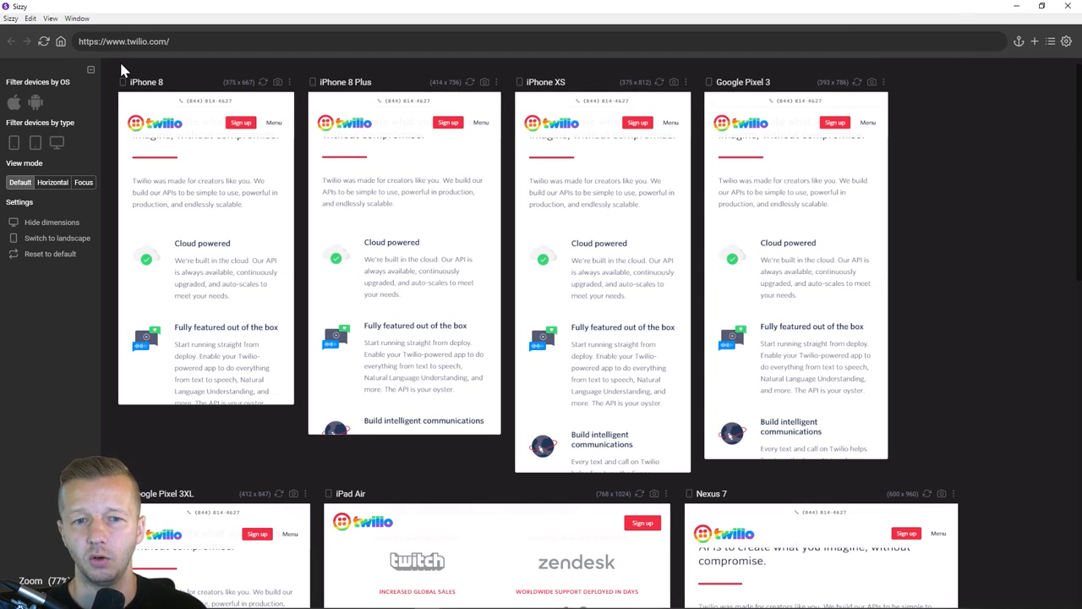
# Reload Twilio's homepage in every device preview so each starts from the top.
pyautogui.click(44, 41)
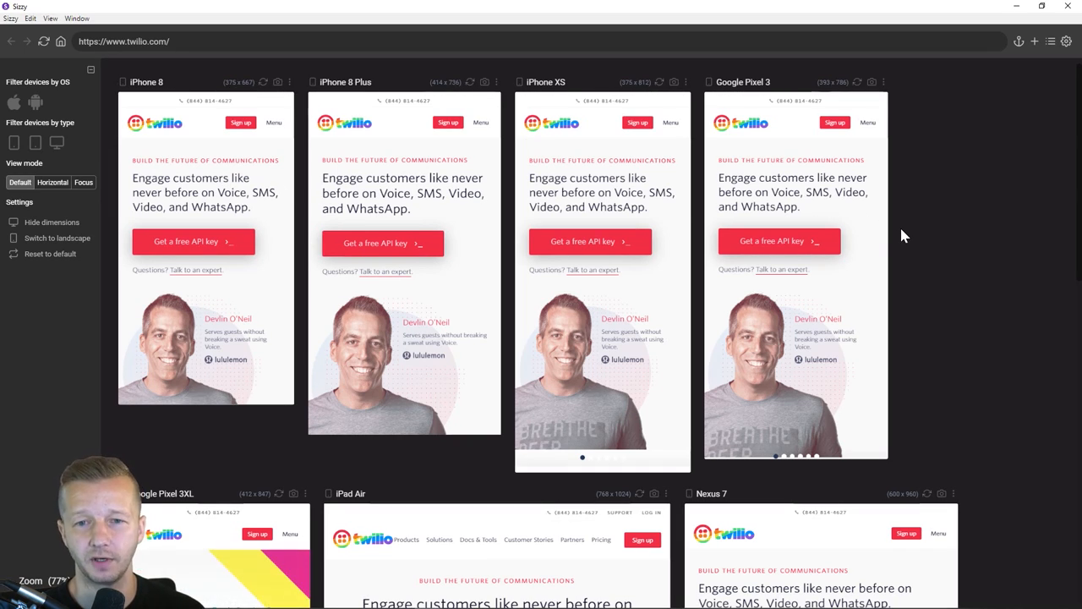
pyautogui.scroll(-4, 901, 243)
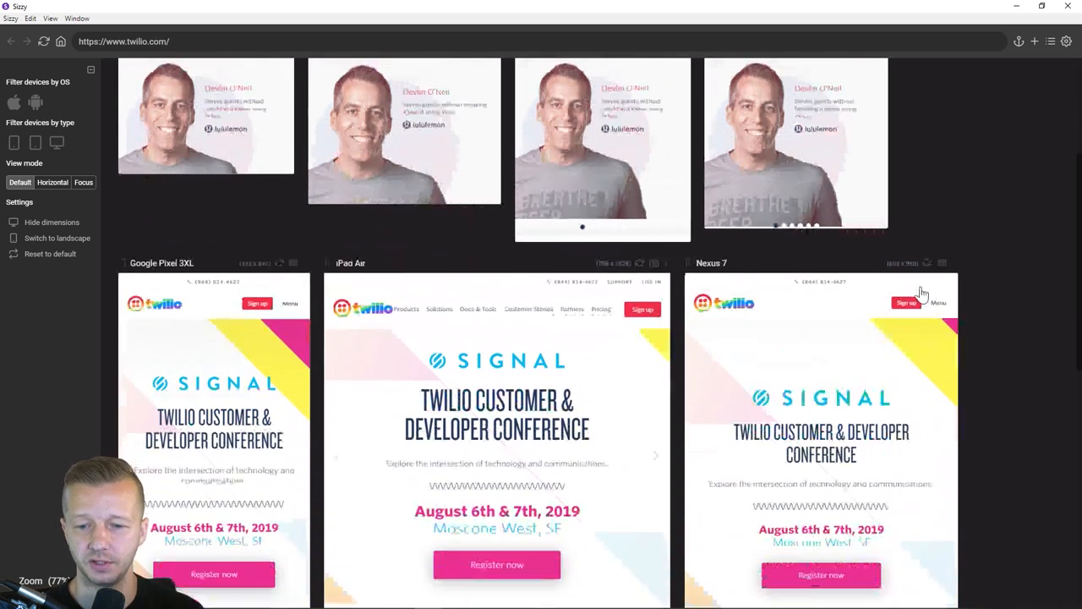
pyautogui.scroll(-5, 946, 275)
pyautogui.scroll(-1, 981, 302)
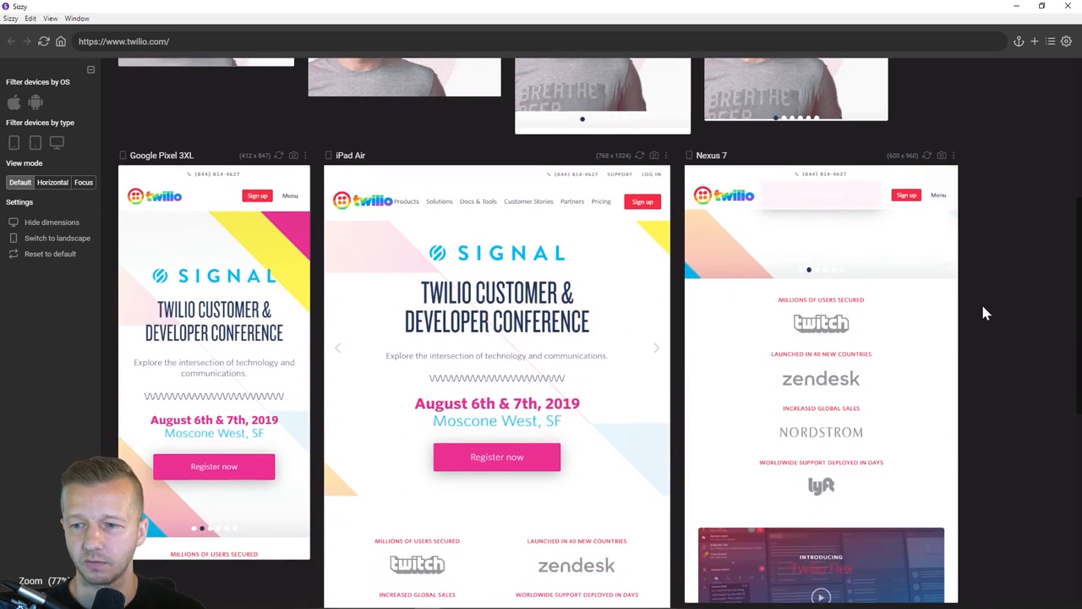
pyautogui.scroll(-3, 981, 302)
pyautogui.scroll(3, 981, 302)
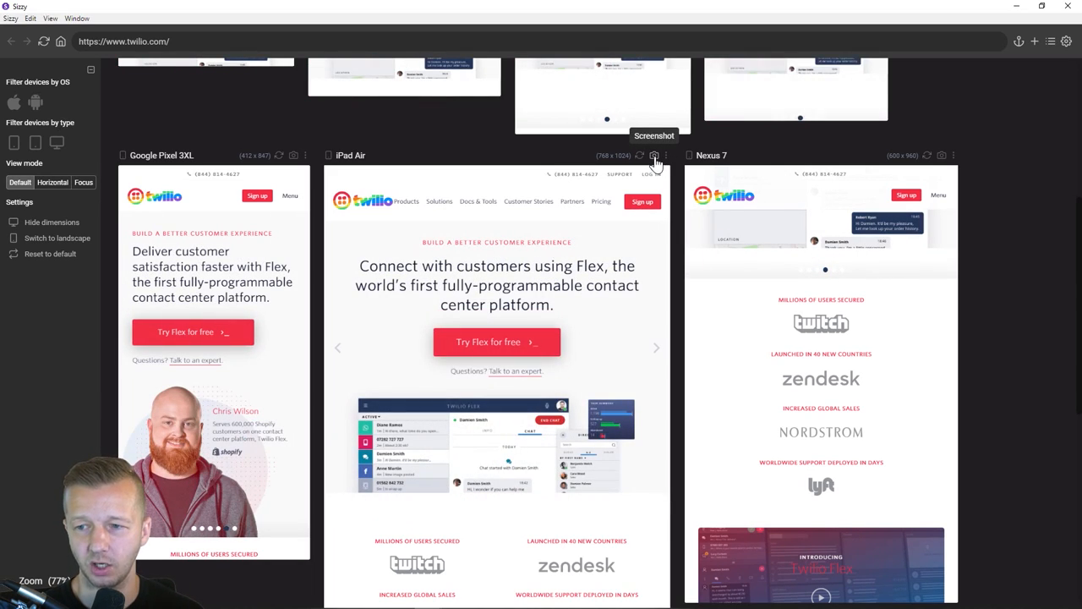
# Capture a screenshot of the iPad Air preview and review it in Photos.
pyautogui.click(655, 155)
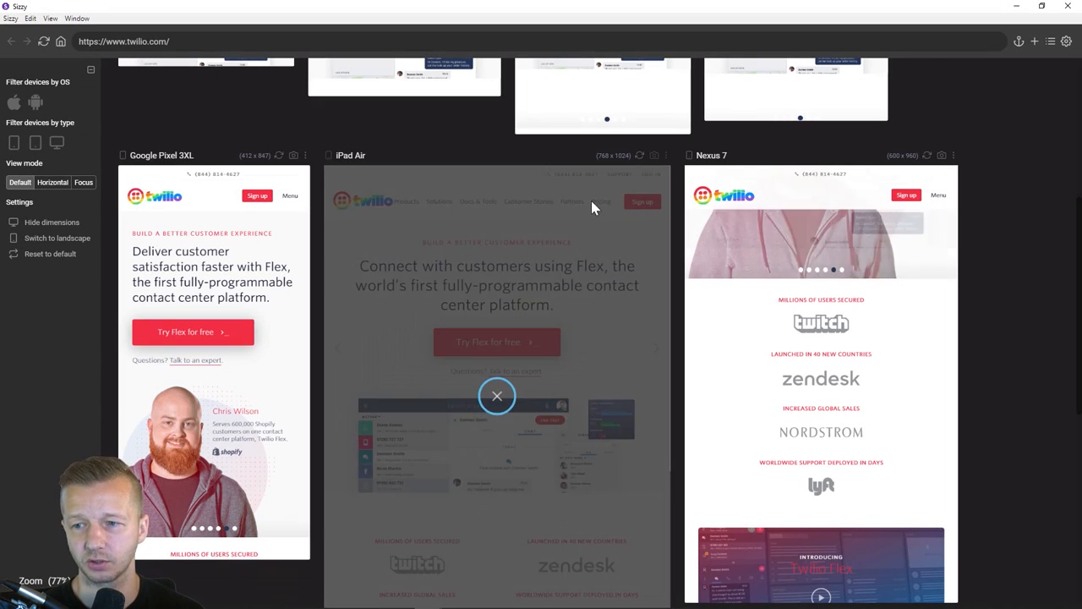
pyautogui.click(974, 72)
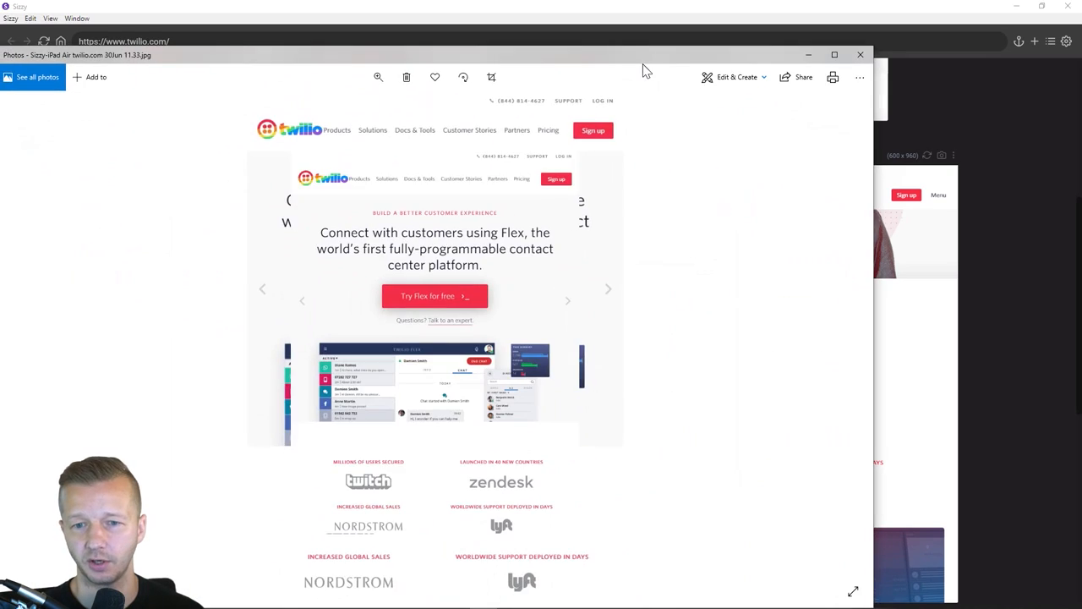
pyautogui.click(868, 57)
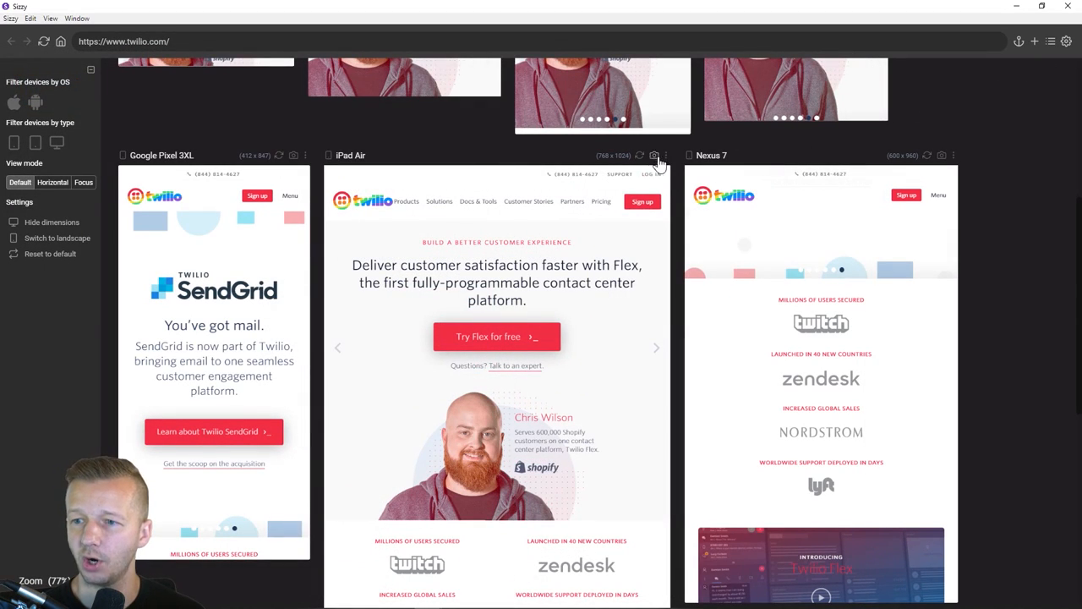
# Capture a full-page screenshot of the iPad Air preview and review it in Photos.
pyautogui.click(667, 157)
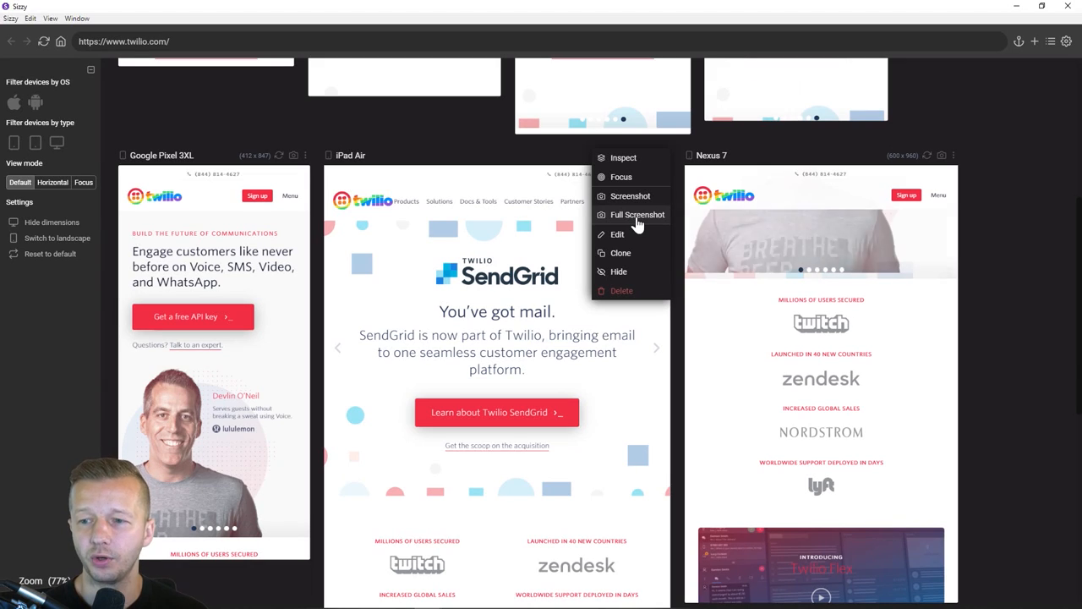
pyautogui.click(638, 215)
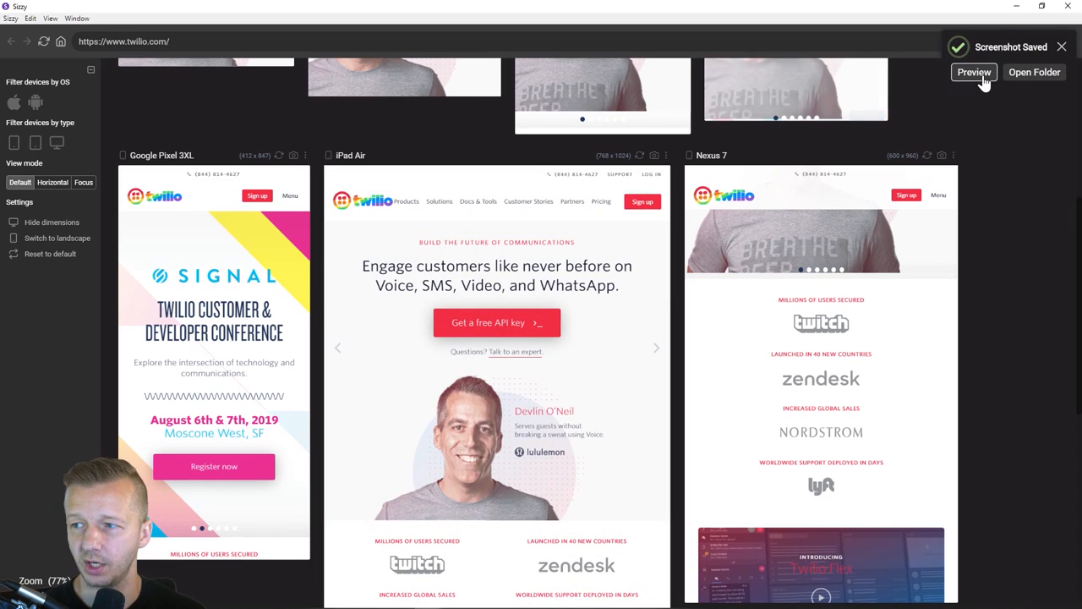
pyautogui.click(974, 72)
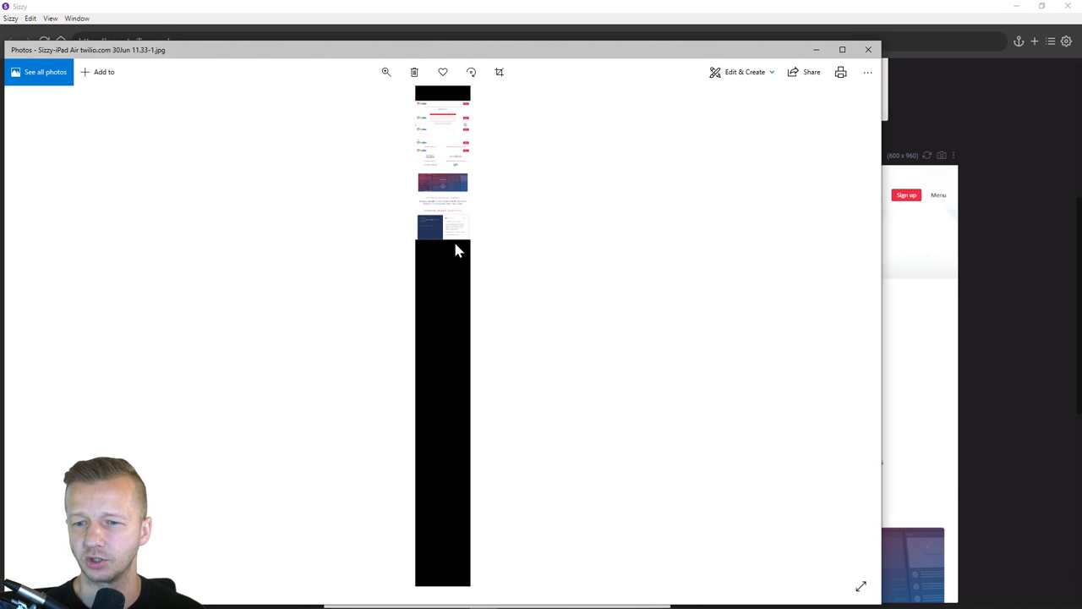
pyautogui.click(869, 49)
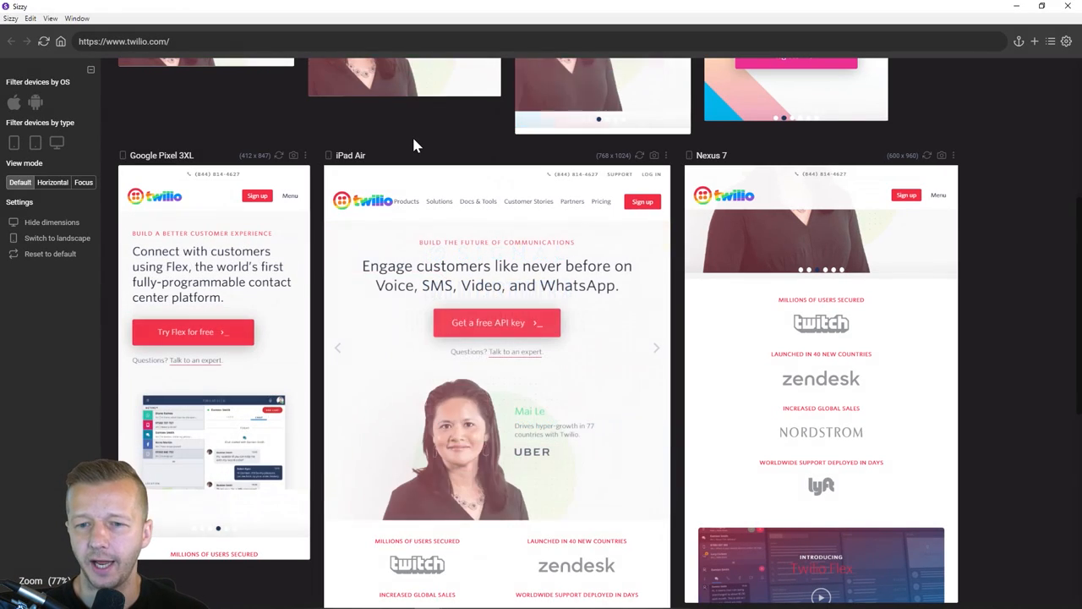
pyautogui.scroll(5, 415, 145)
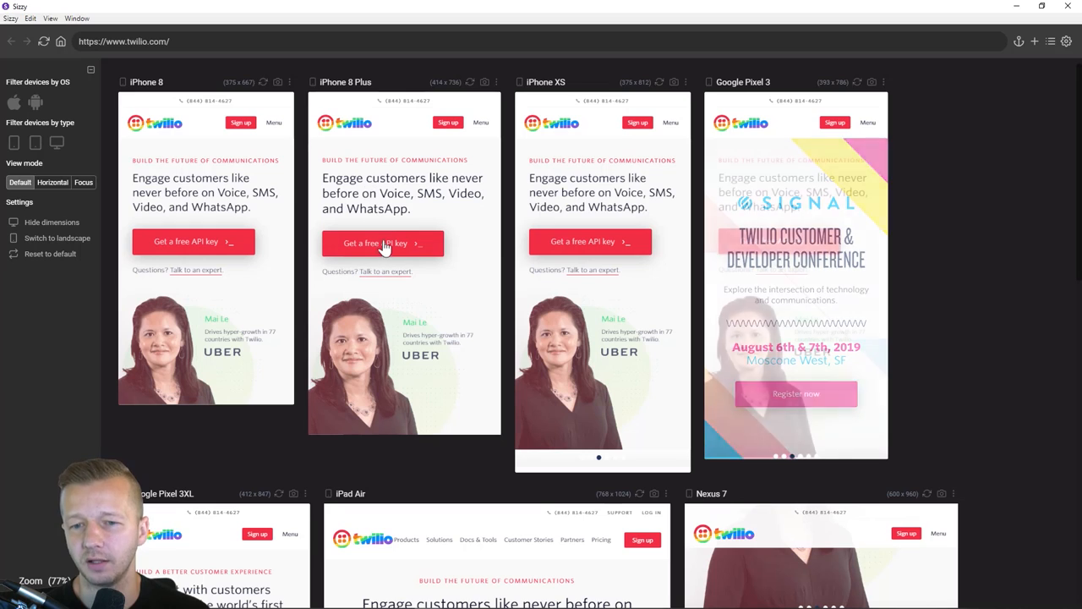
# Follow 'Get a free API key' to Twilio sign-up, then load andreilazar.net in all previews.
pyautogui.click(382, 242)
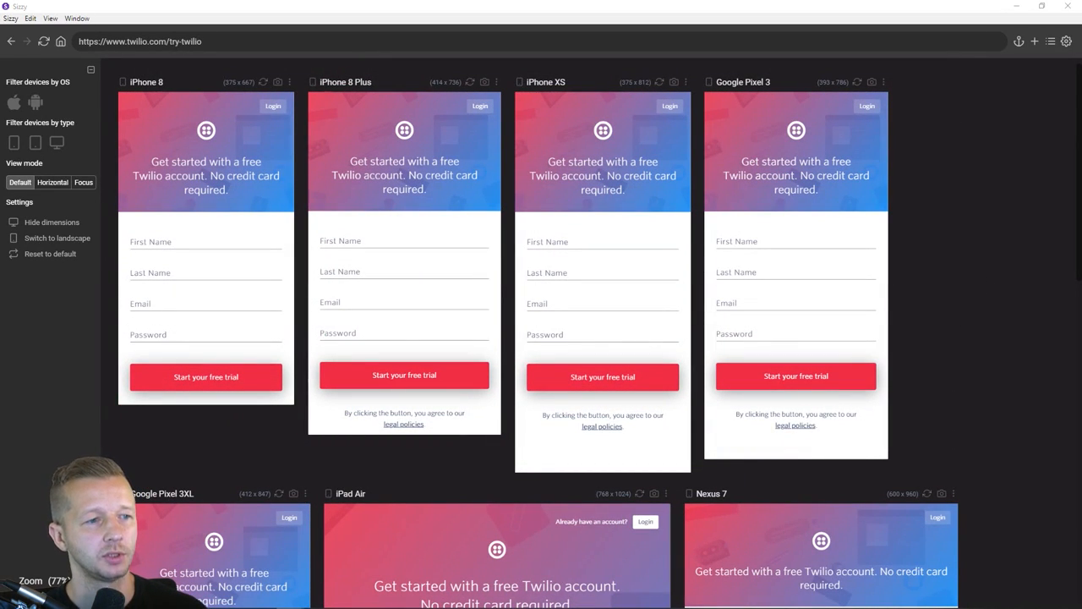
pyautogui.click(209, 41)
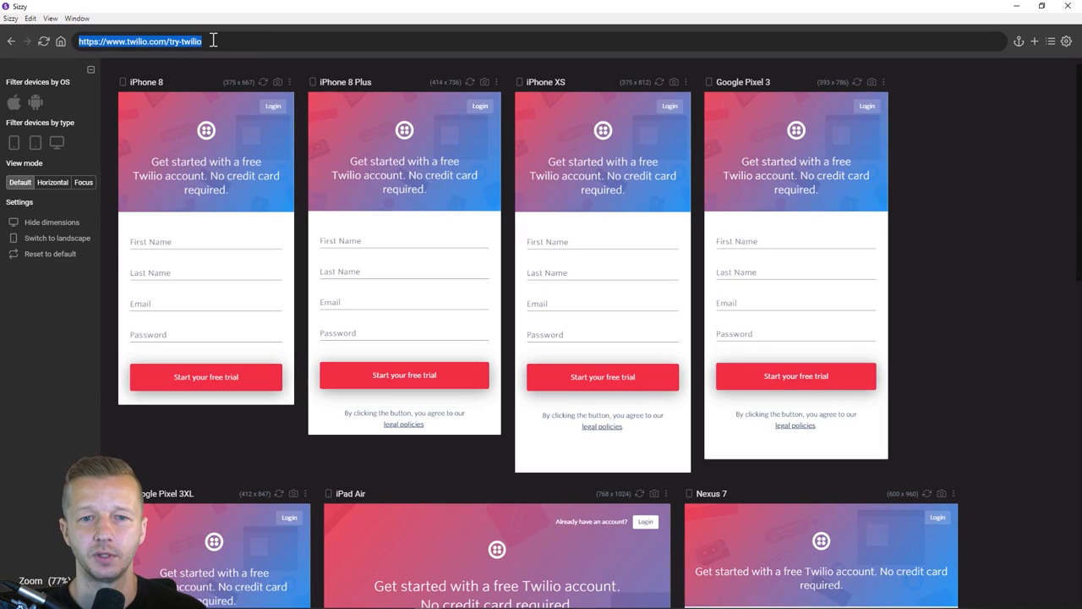
pyautogui.write('https://andreilazar.net/')
pyautogui.press('Return')
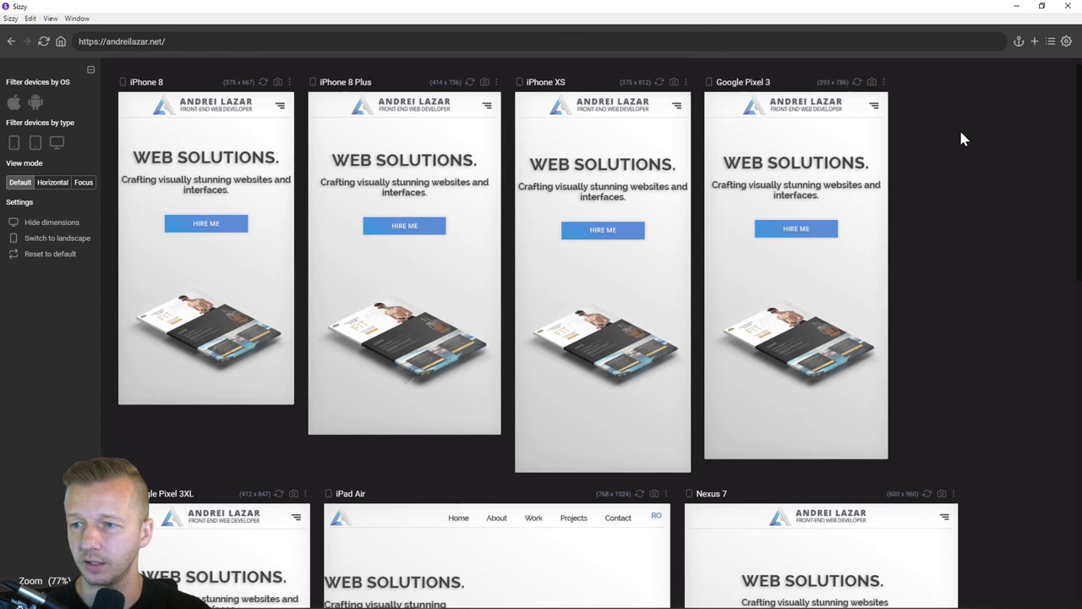
pyautogui.scroll(-2, 950, 156)
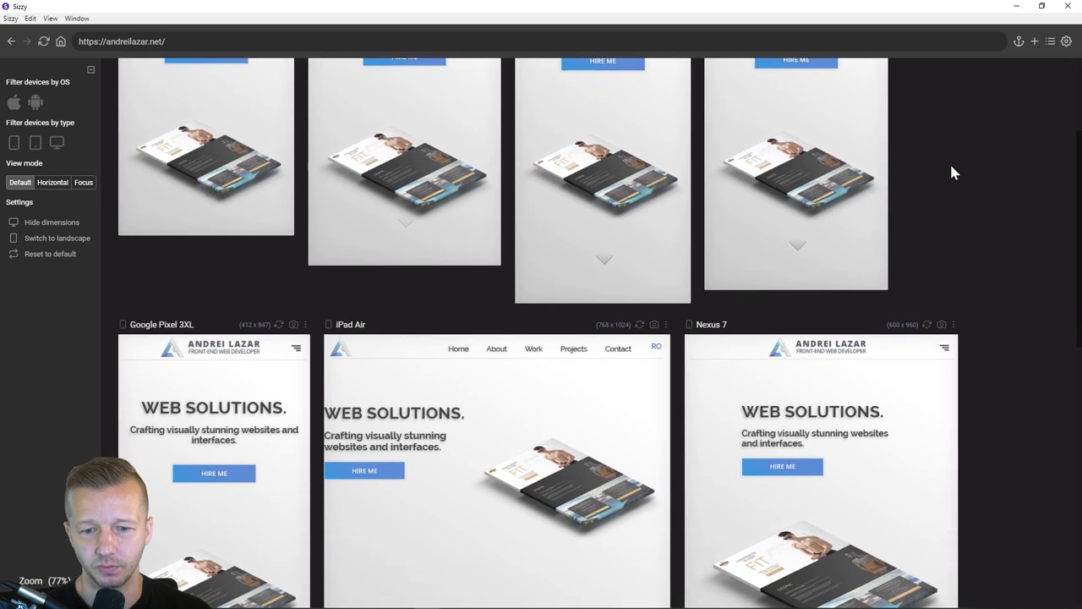
pyautogui.scroll(-2, 954, 173)
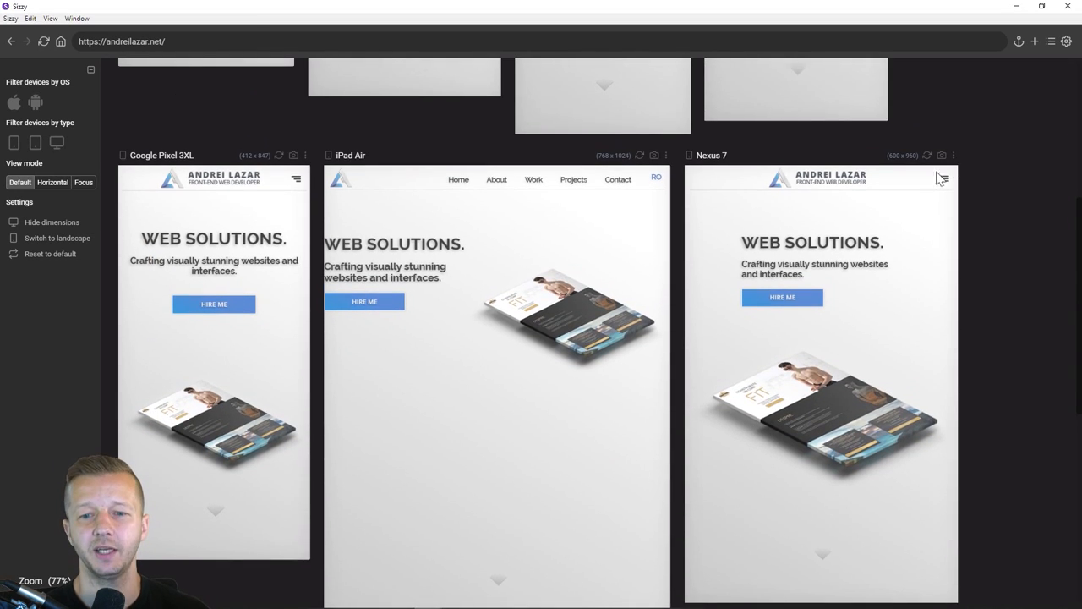
pyautogui.scroll(-1, 938, 192)
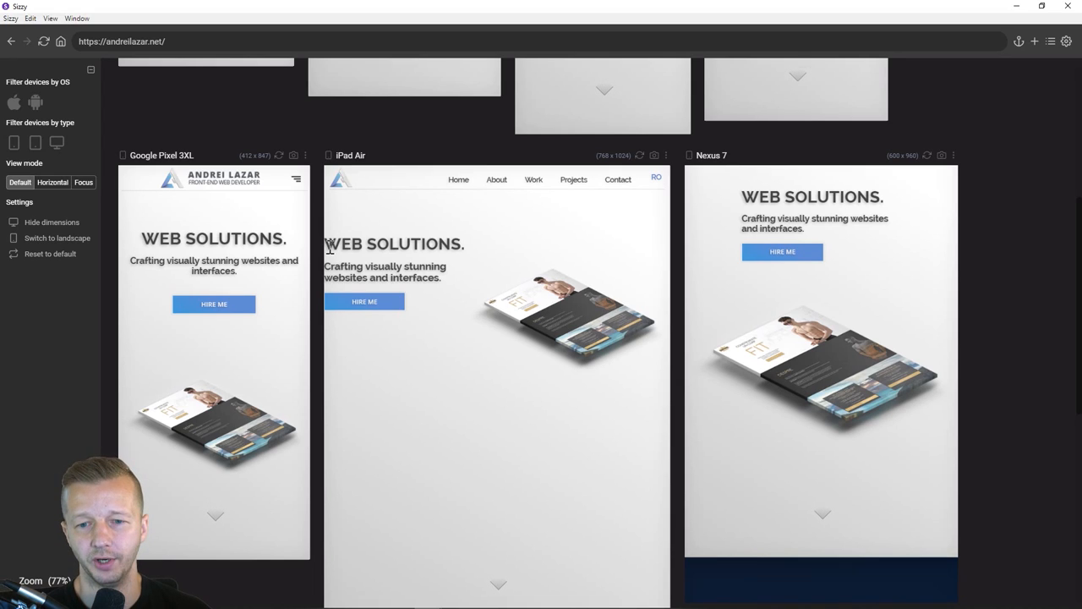
pyautogui.moveTo(328, 246); pyautogui.dragTo(435, 262)
pyautogui.click(454, 287)
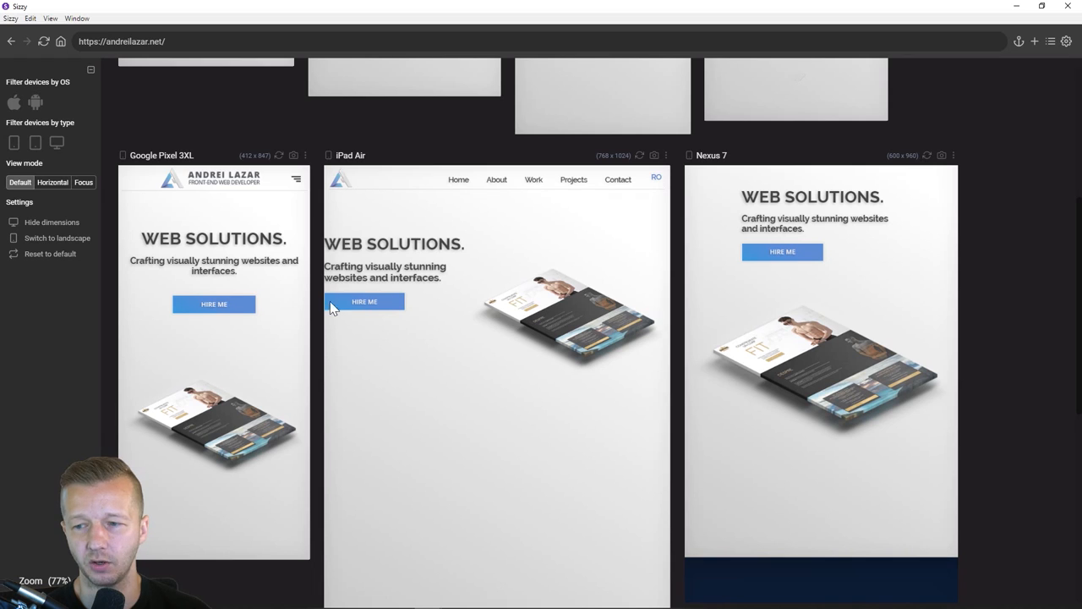
pyautogui.scroll(3, 601, 353)
pyautogui.scroll(-3, 601, 353)
pyautogui.scroll(-5, 944, 378)
pyautogui.scroll(-3, 936, 451)
pyautogui.scroll(5, 977, 406)
pyautogui.scroll(-5, 976, 409)
pyautogui.scroll(4, 969, 397)
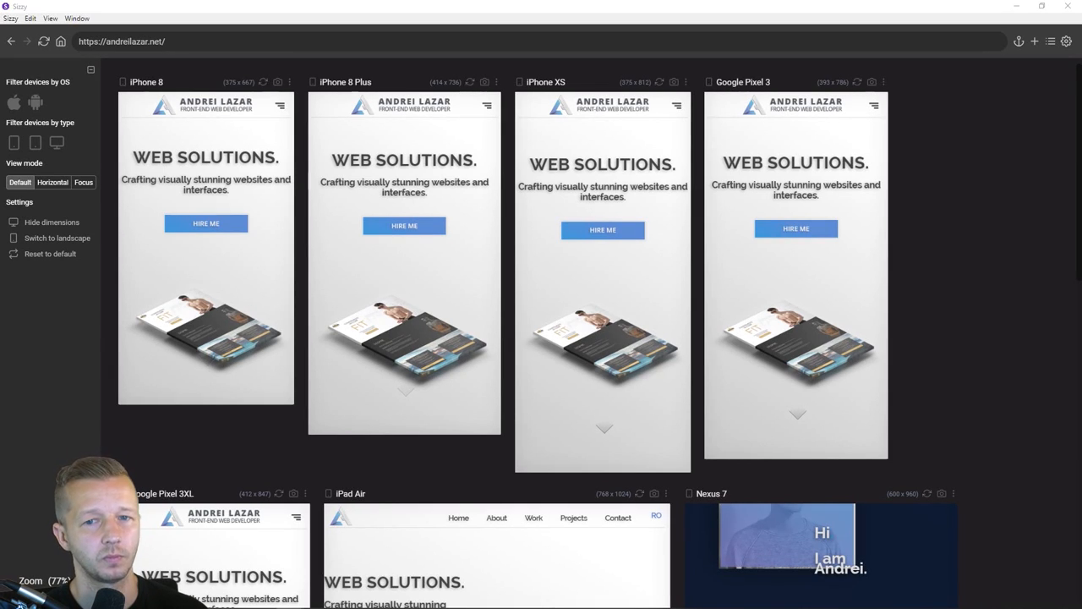
# Paste karanikolas.work into the address bar and load it in every device preview.
pyautogui.write('https://karanikolas.work/')
pyautogui.press('Return')
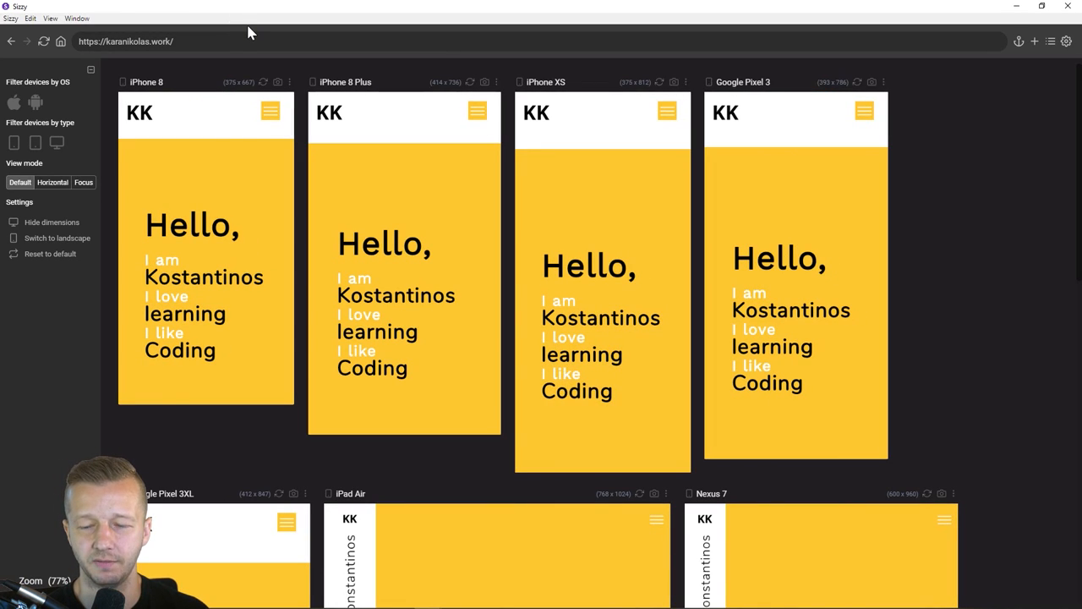
pyautogui.scroll(-5, 622, 235)
pyautogui.scroll(-5, 632, 222)
pyautogui.scroll(-5, 633, 222)
pyautogui.scroll(-5, 1009, 300)
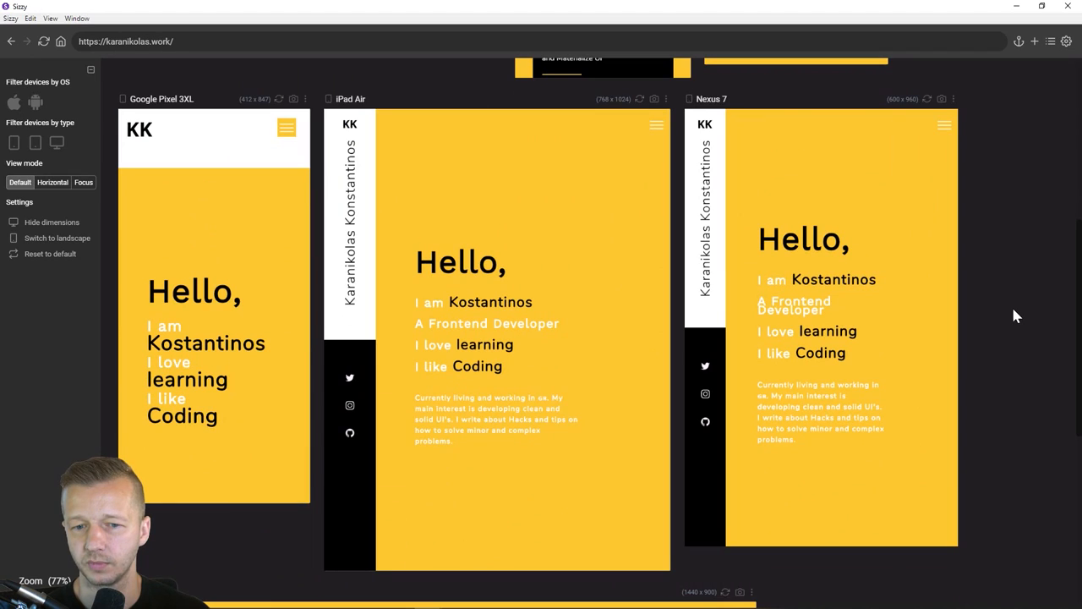
pyautogui.scroll(-5, 1015, 315)
pyautogui.scroll(-5, 1015, 316)
pyautogui.scroll(5, 1019, 316)
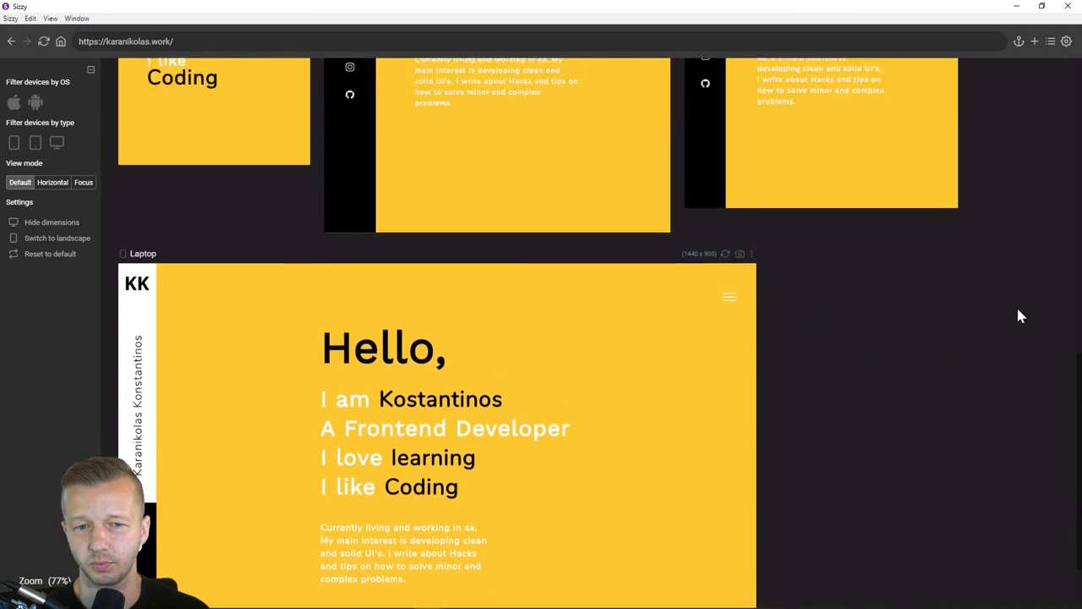
pyautogui.scroll(5, 1019, 316)
pyautogui.scroll(5, 1019, 315)
pyautogui.scroll(5, 1019, 316)
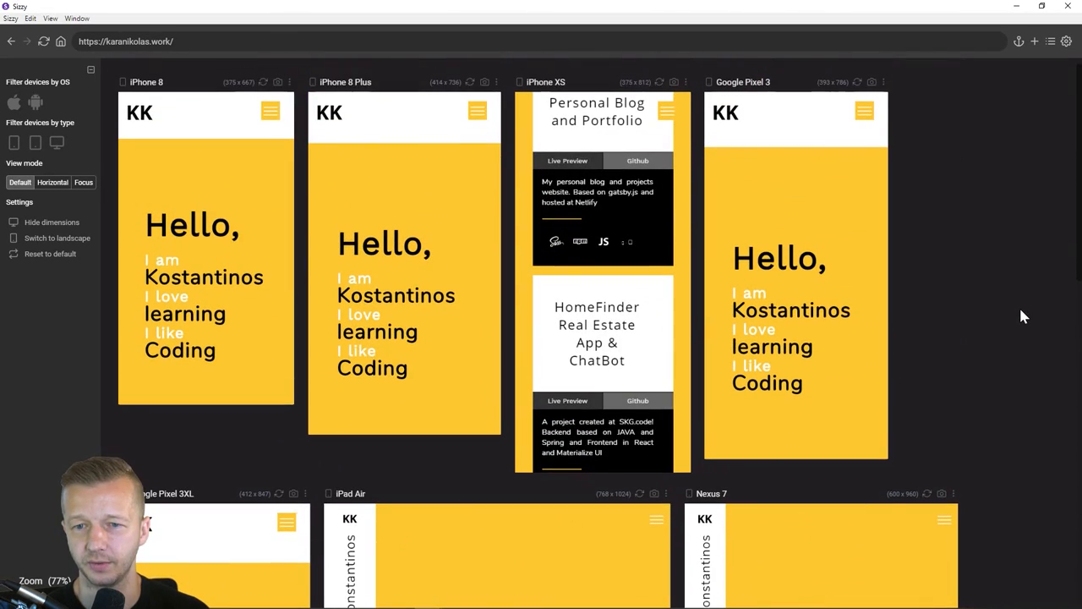
pyautogui.scroll(-5, 1005, 229)
pyautogui.scroll(-5, 998, 222)
pyautogui.scroll(-5, 998, 222)
pyautogui.scroll(-5, 996, 223)
pyautogui.scroll(10, 967, 269)
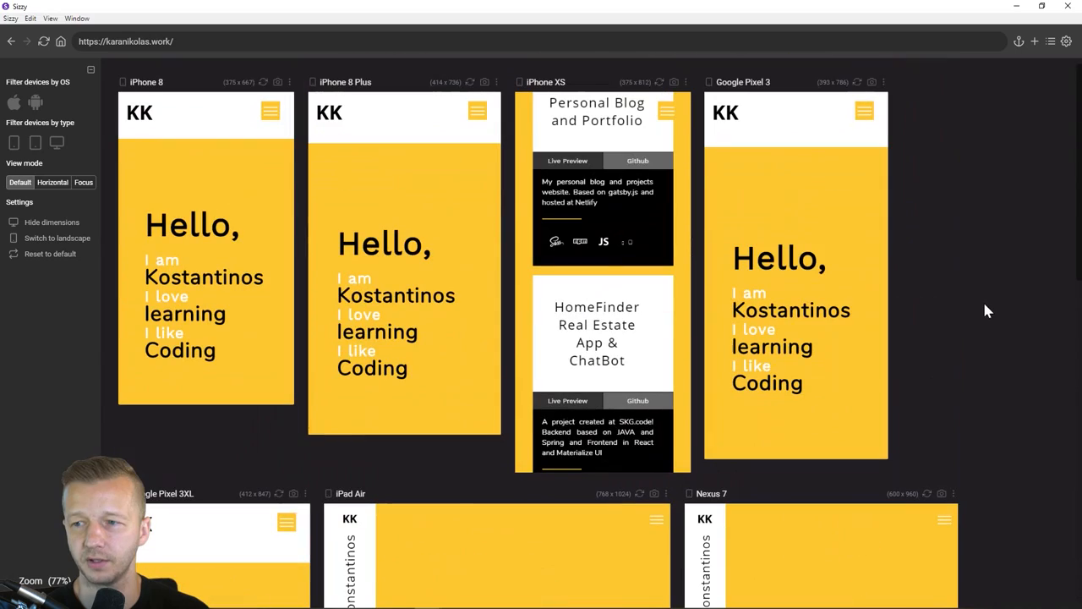